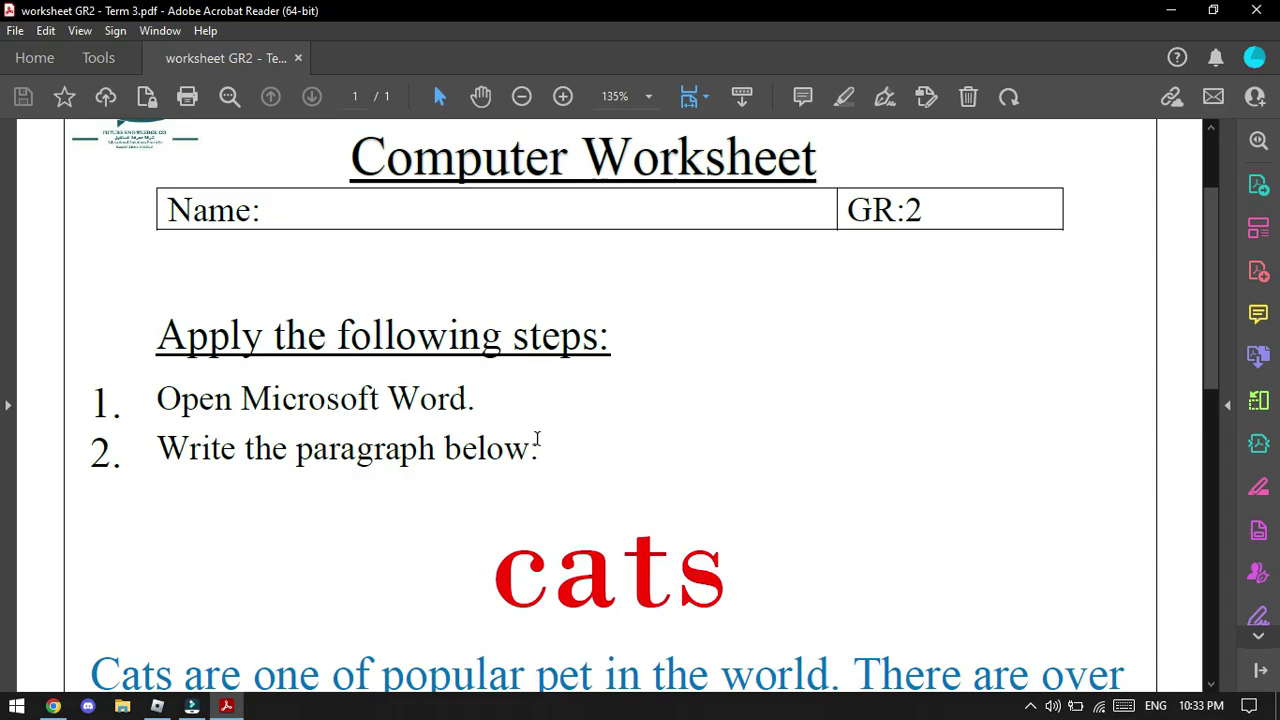
- Open Word with a new blank document and set its text direction to left-to-right
scroll(537, 440, "down", 3)
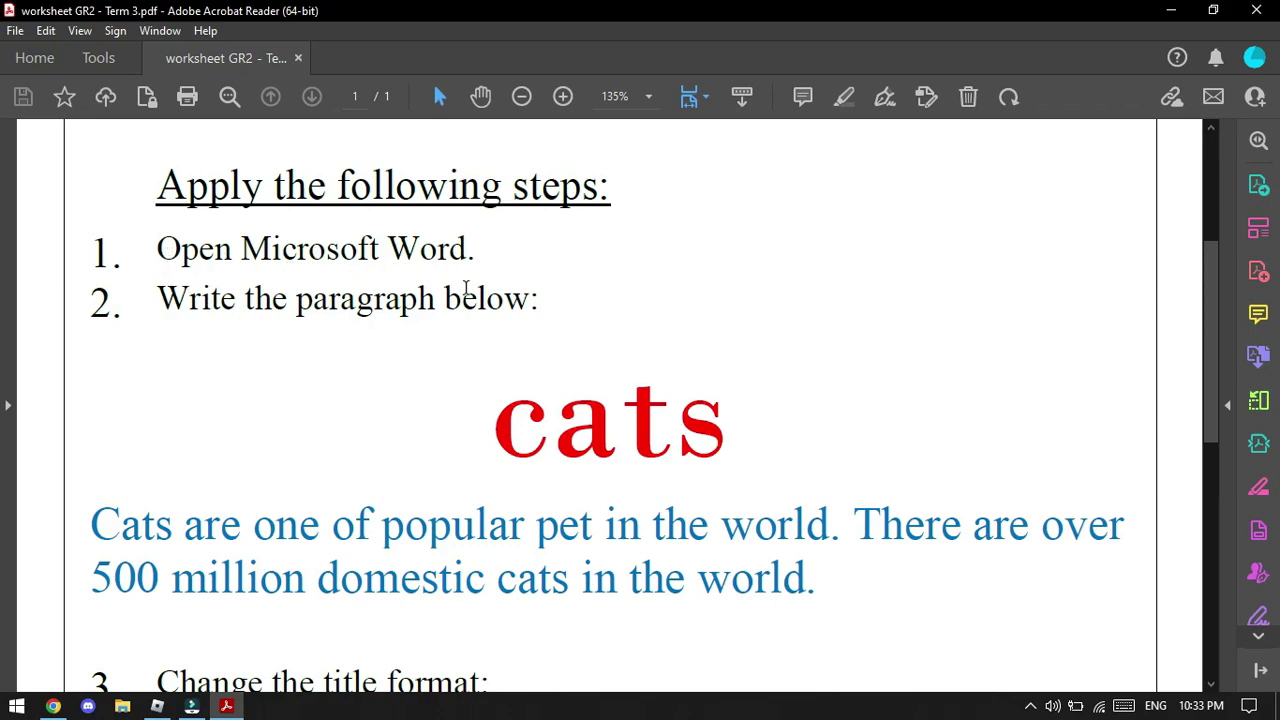
left_click(16, 707)
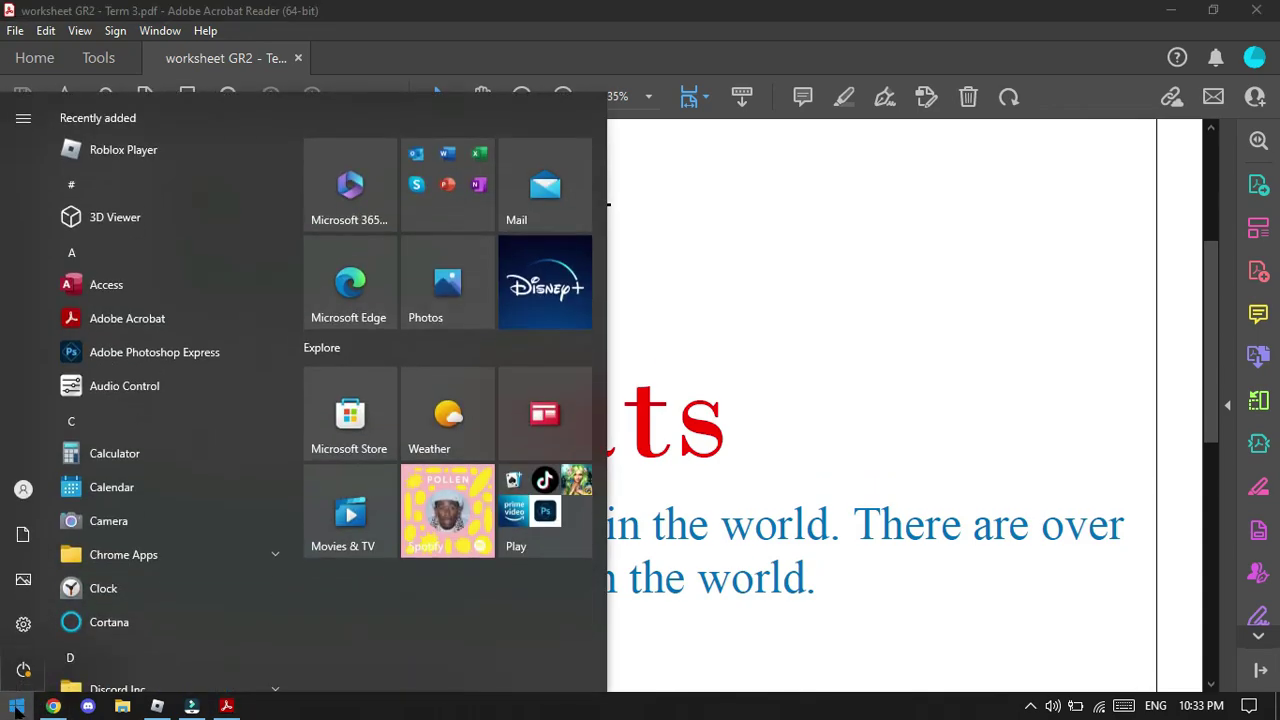
left_click(16, 707)
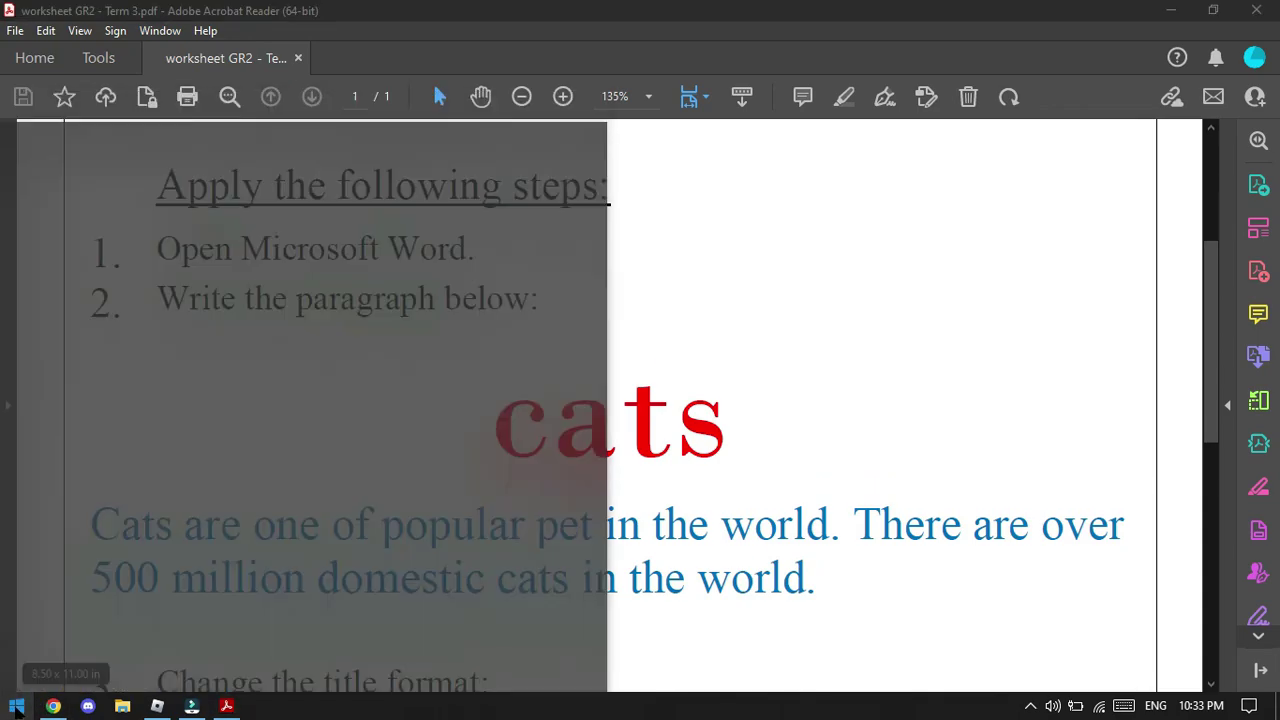
type("word")
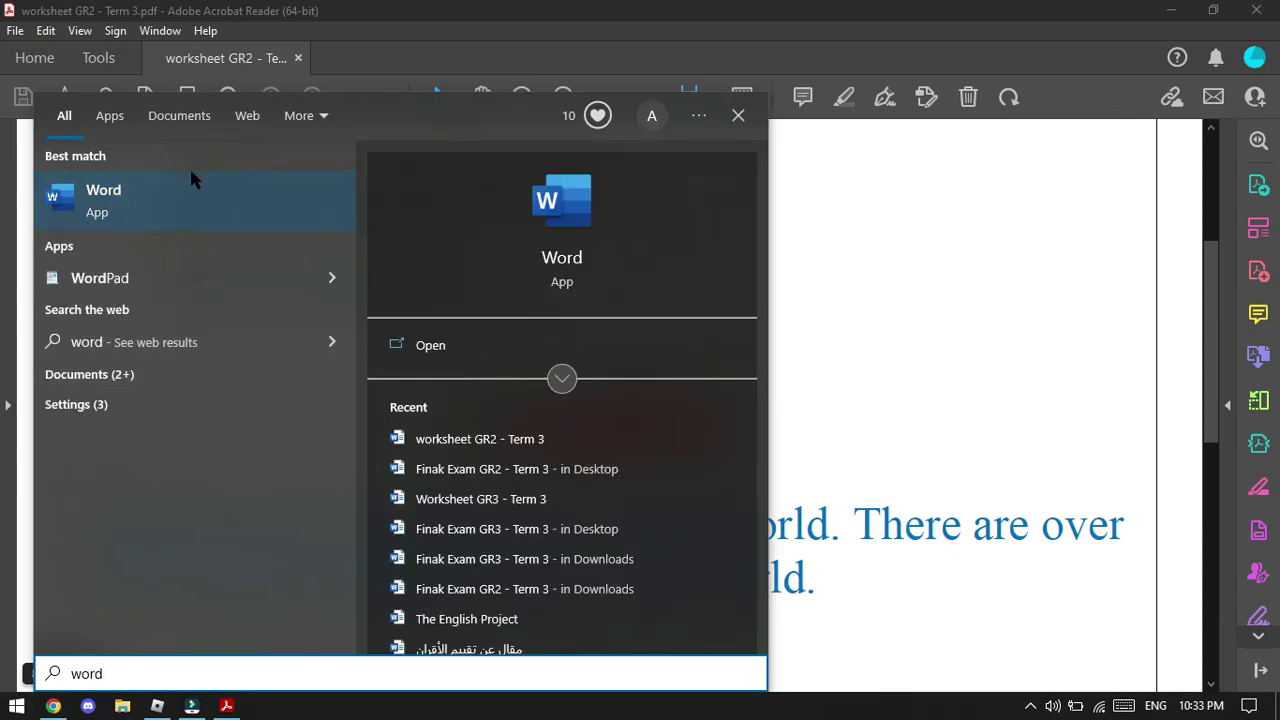
left_click(135, 220)
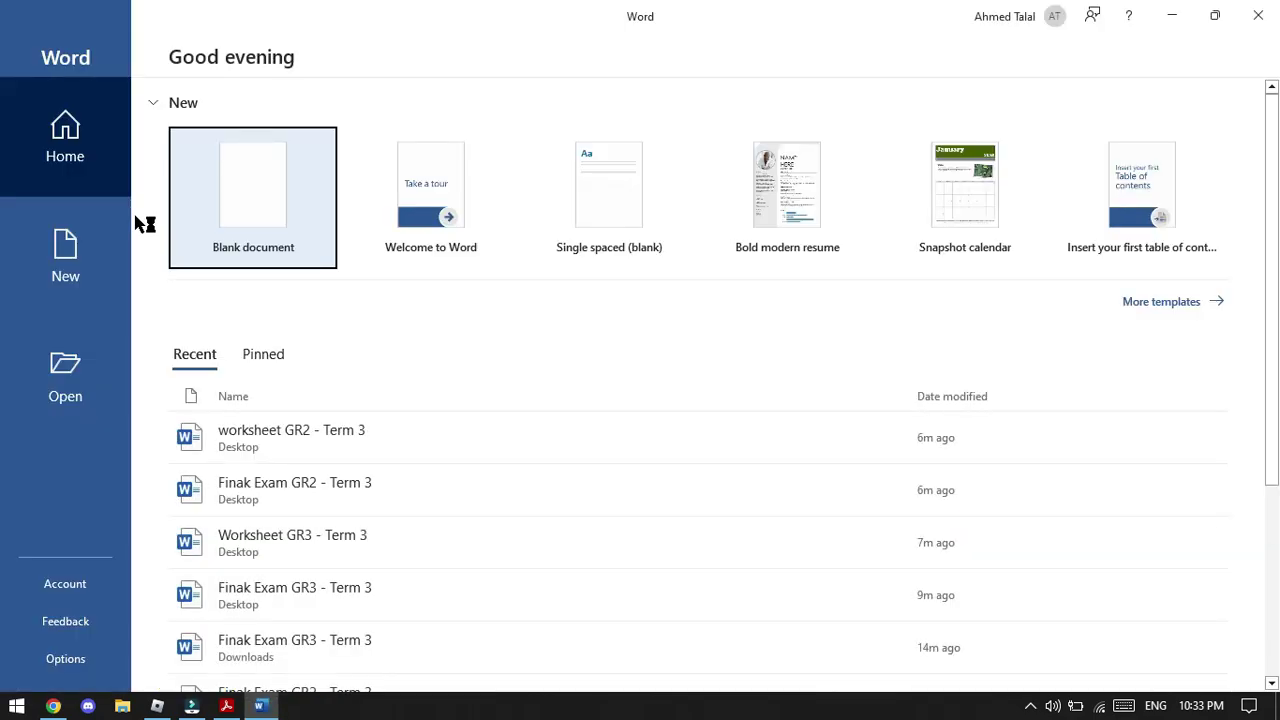
left_click(289, 255)
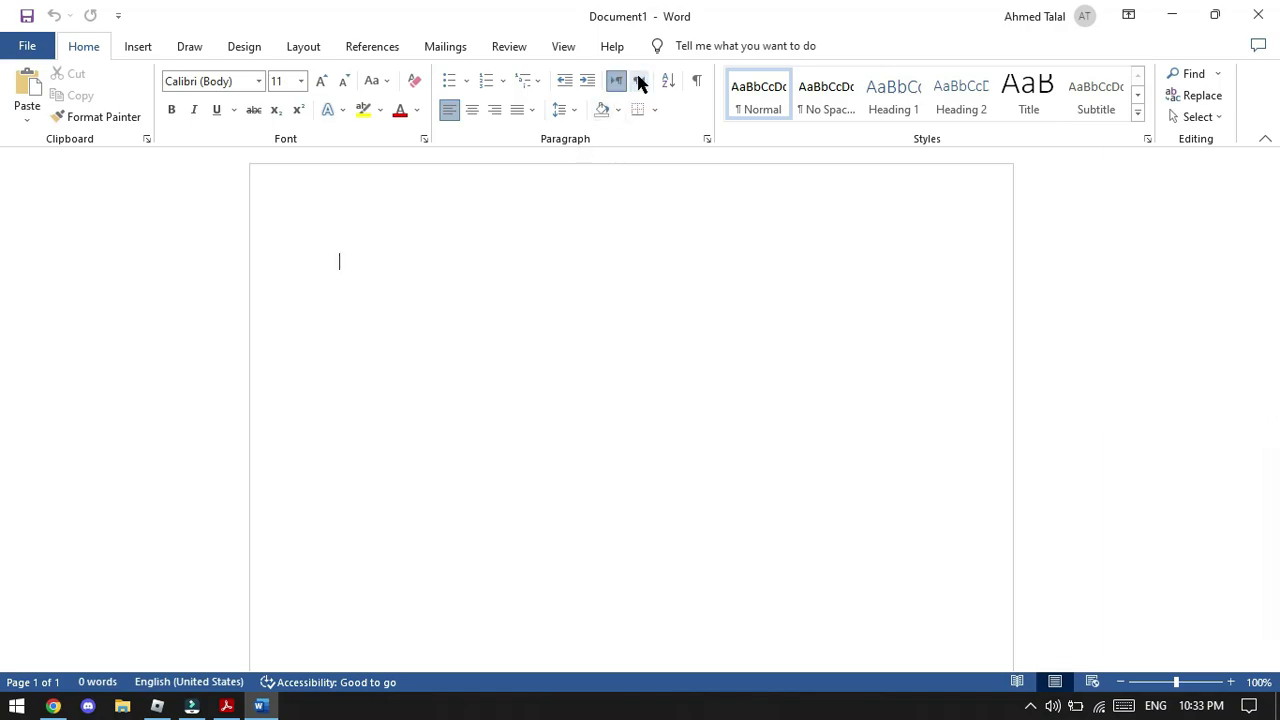
left_click(639, 84)
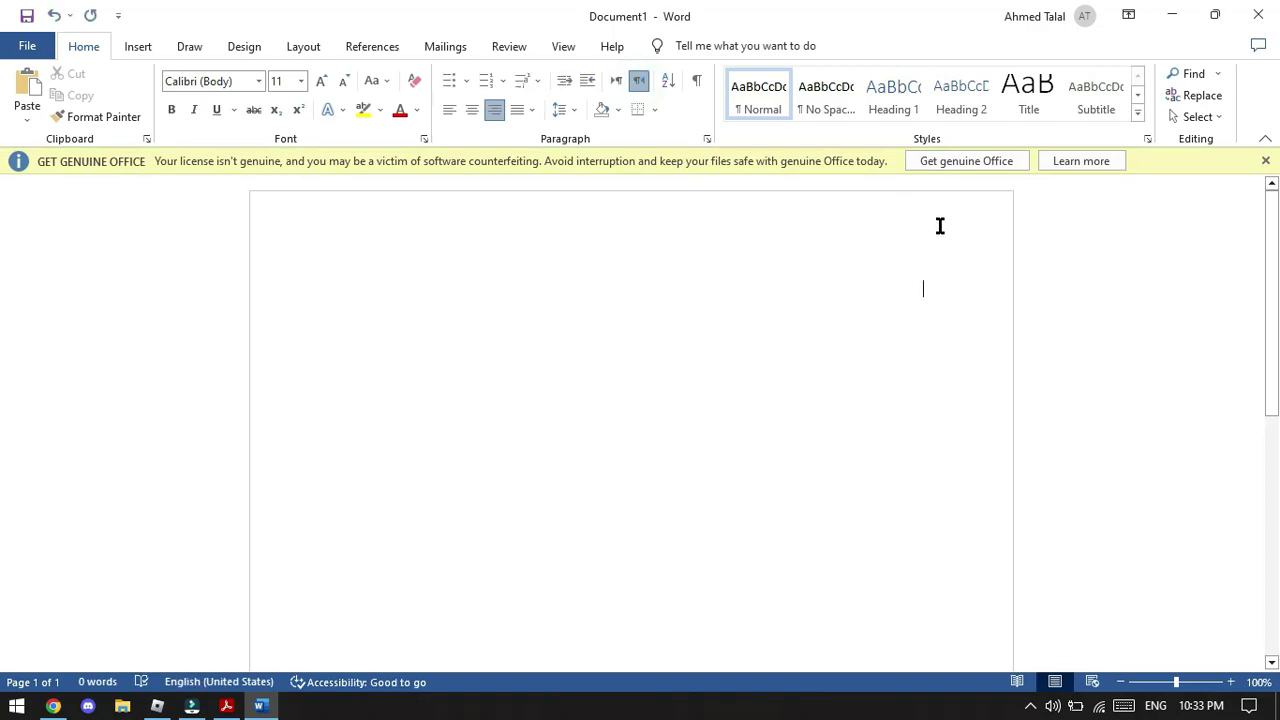
left_click(618, 84)
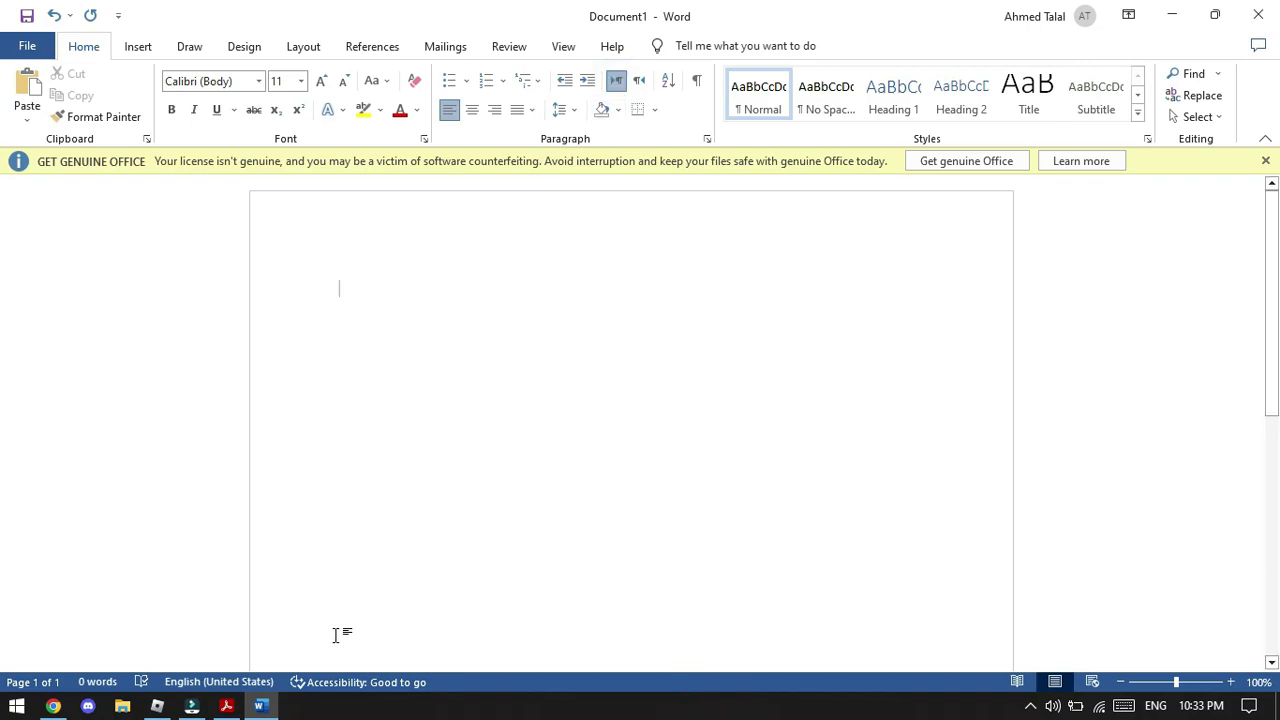
- Write the title "Cats" and below it "Cats are one of popular pet in the world. There are over 500 million domestic cats in the world."
left_click(222, 707)
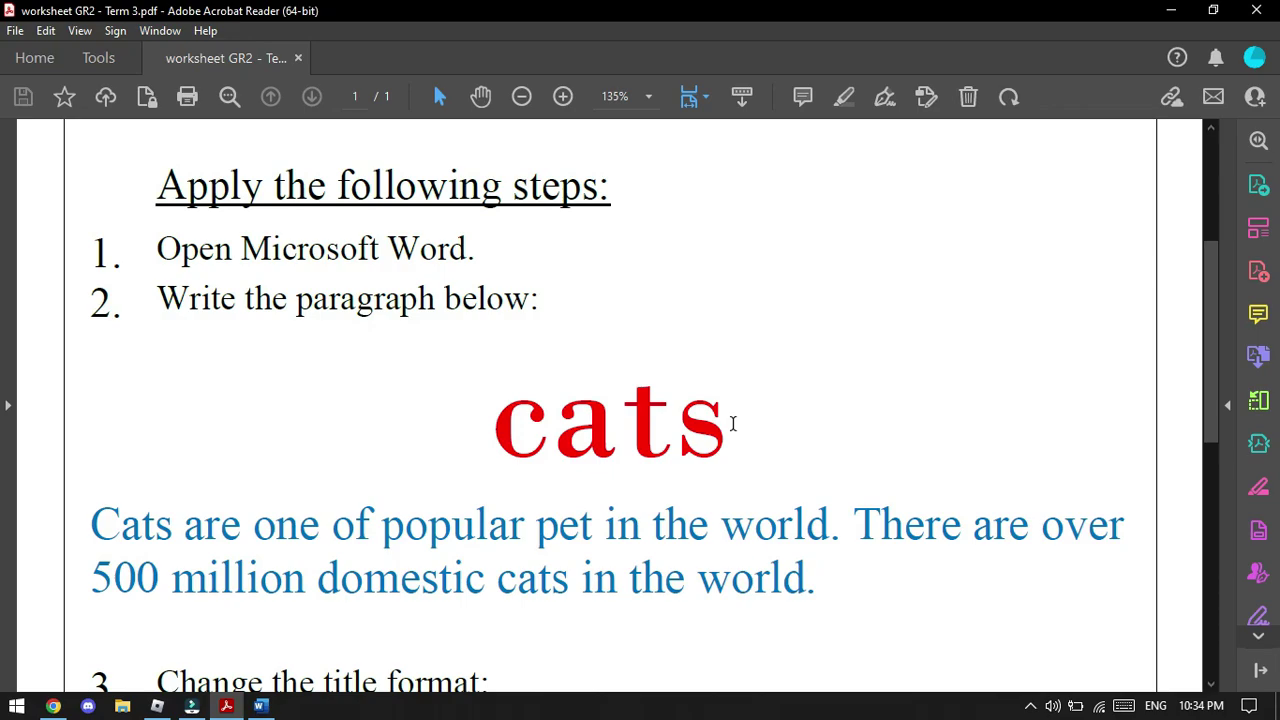
left_click(1171, 10)
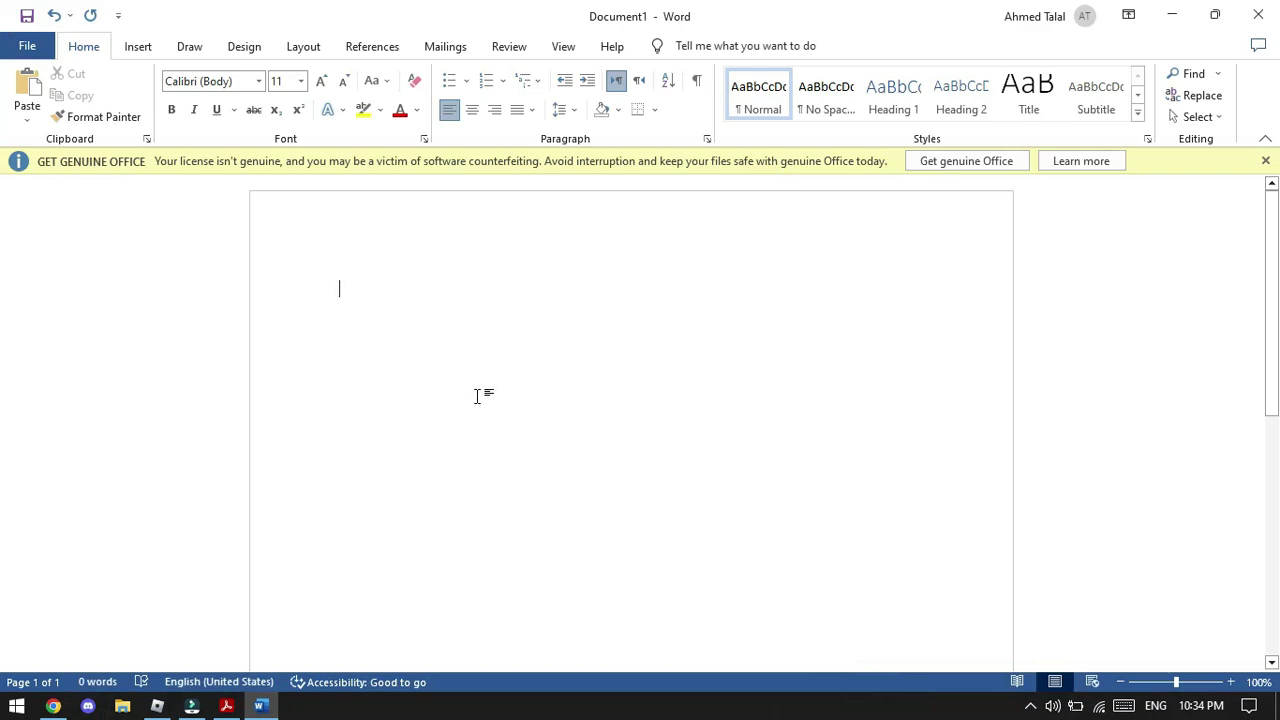
type("ats")
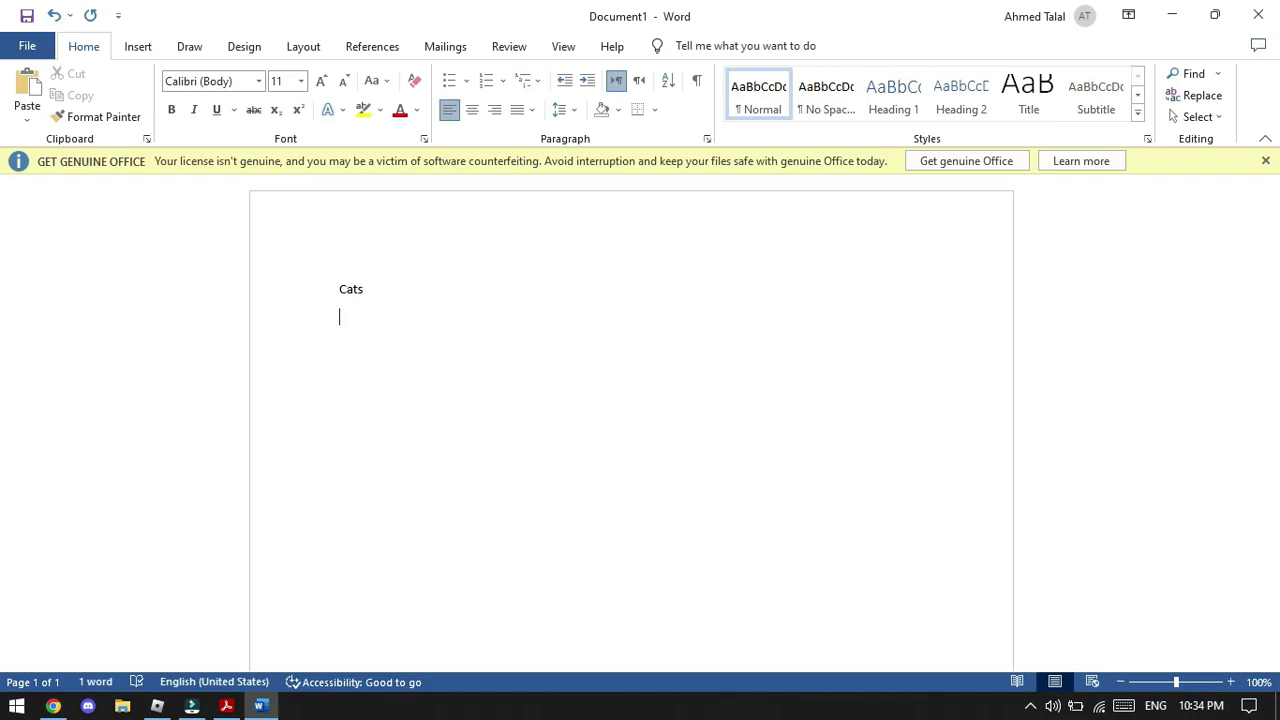
type("ats")
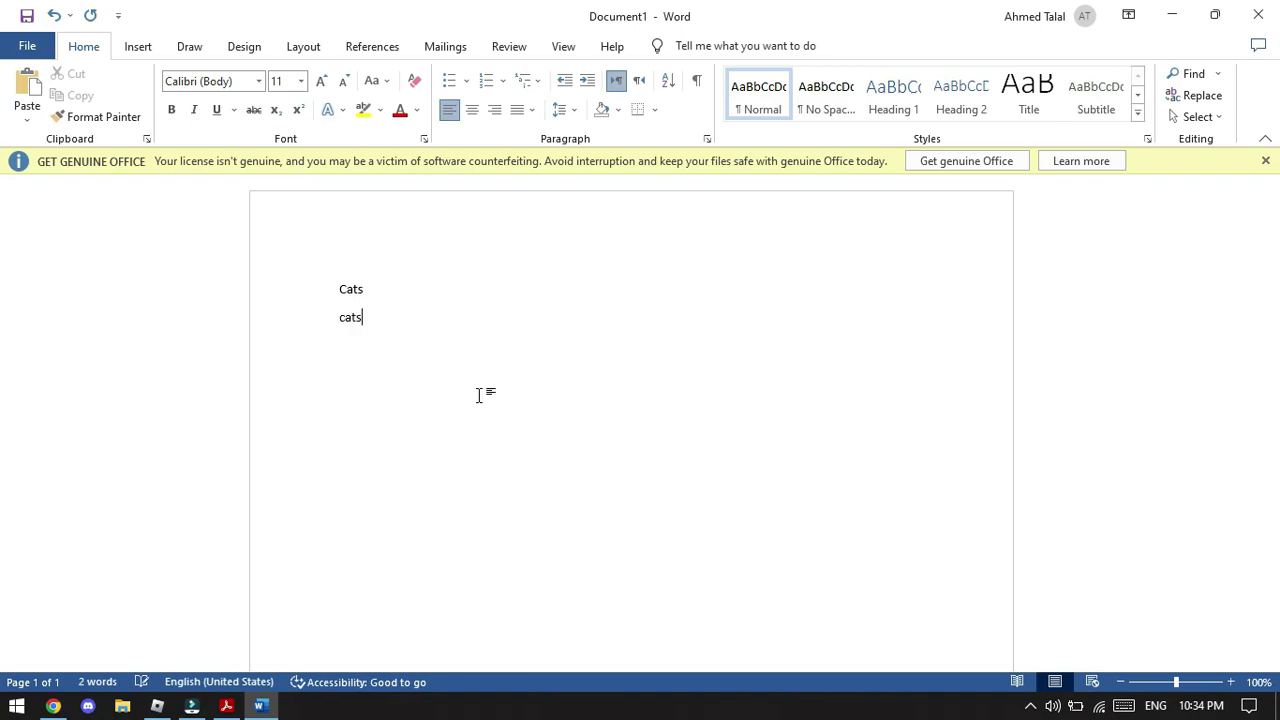
key("ctrl+z")
left_click(870, 320)
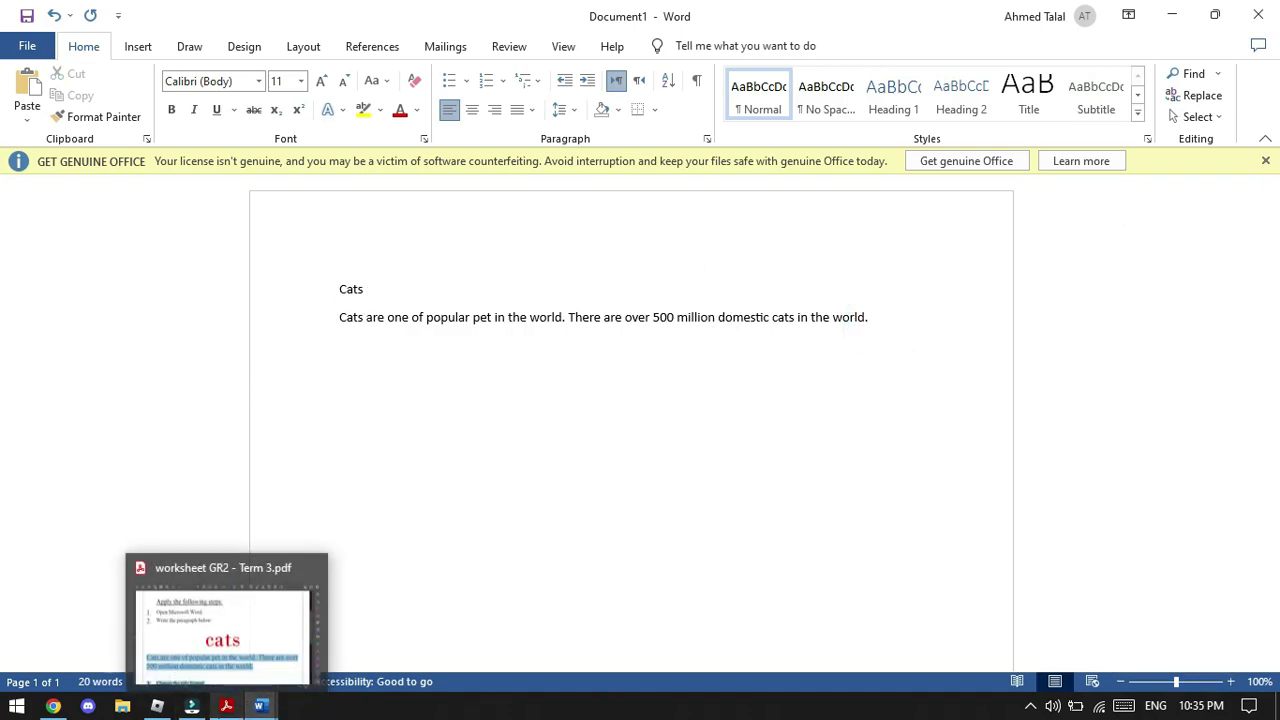
- Read the title formatting instructions in the PDF worksheet, then return to the Word document
left_click(226, 706)
scroll(459, 496, "down", 2)
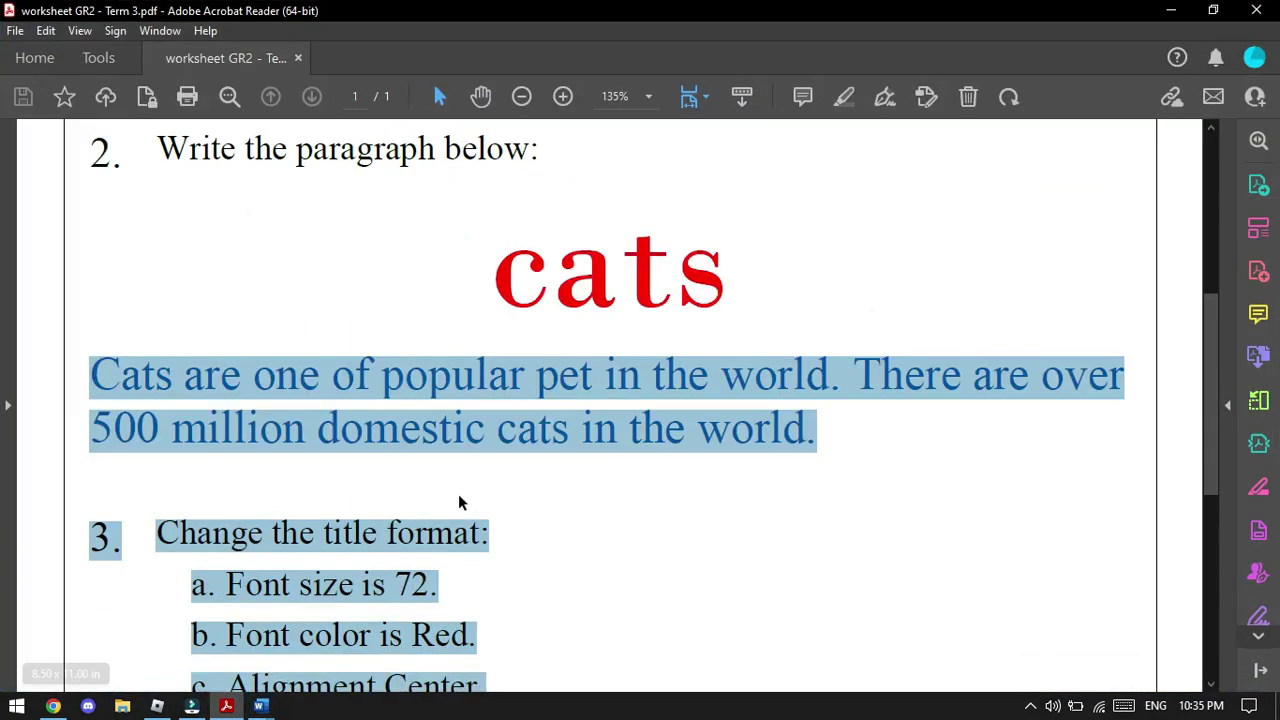
left_click(455, 578)
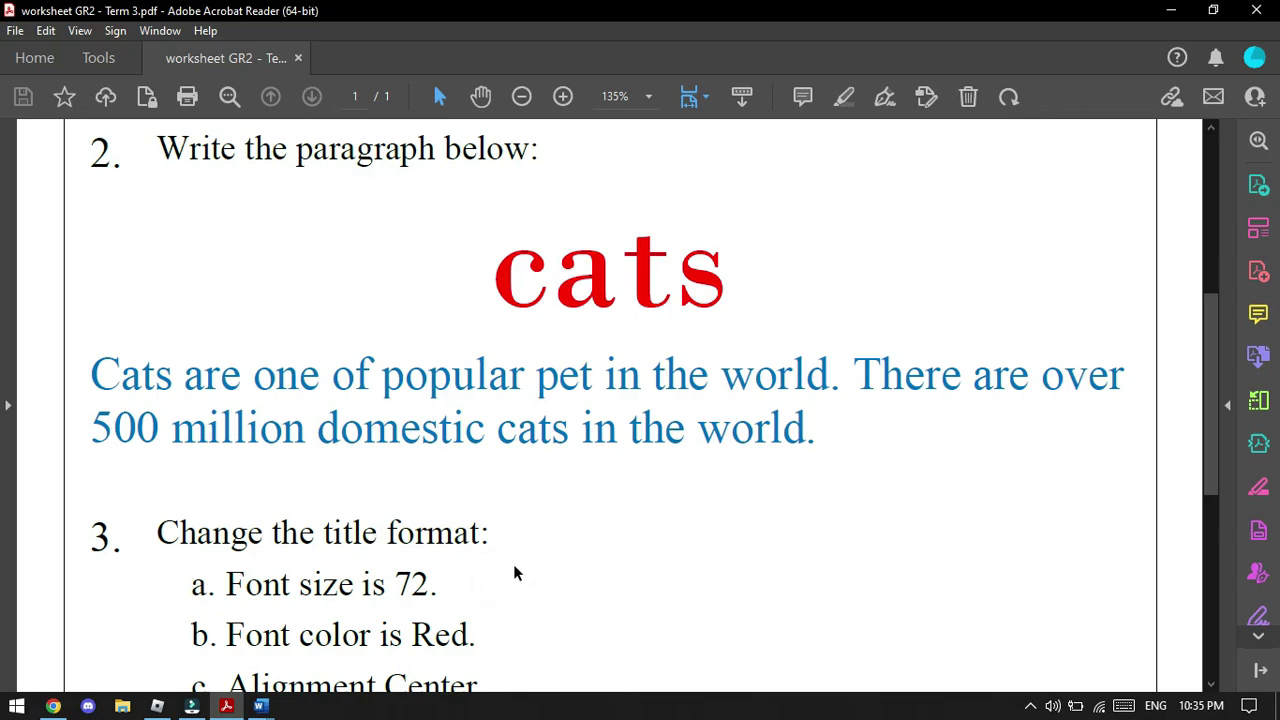
scroll(515, 572, "down", 2)
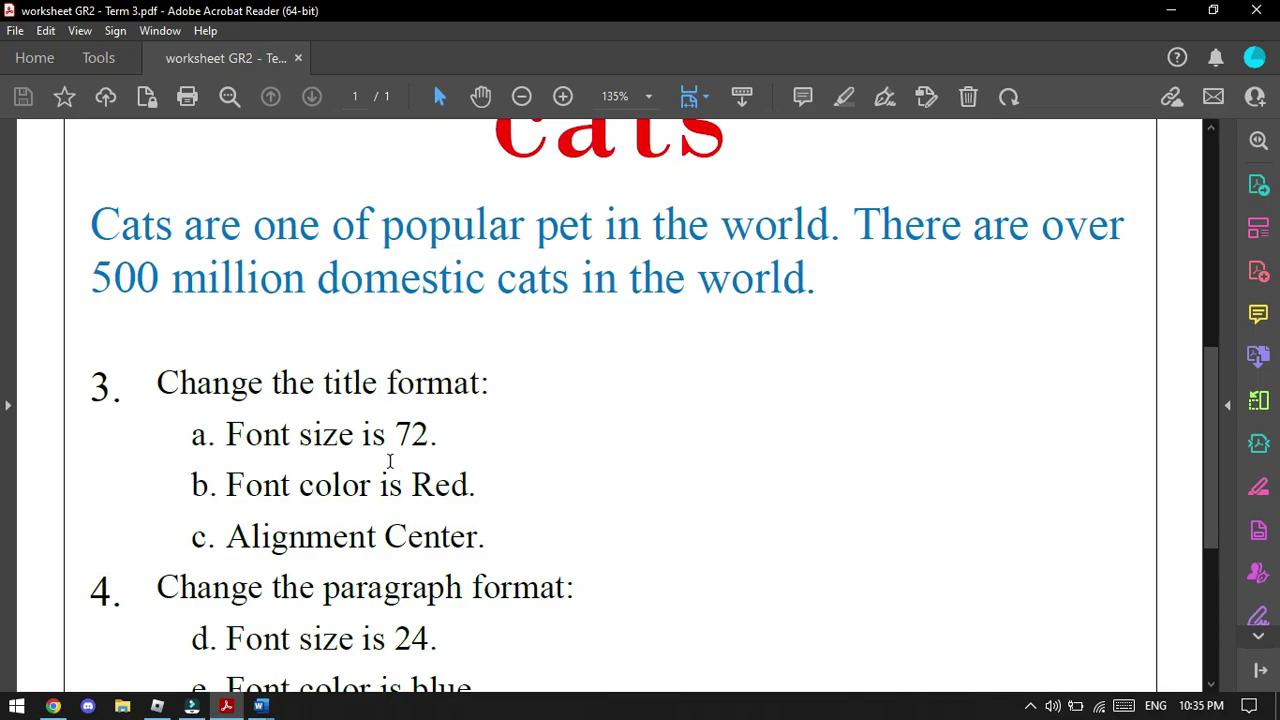
scroll(368, 443, "up", 3)
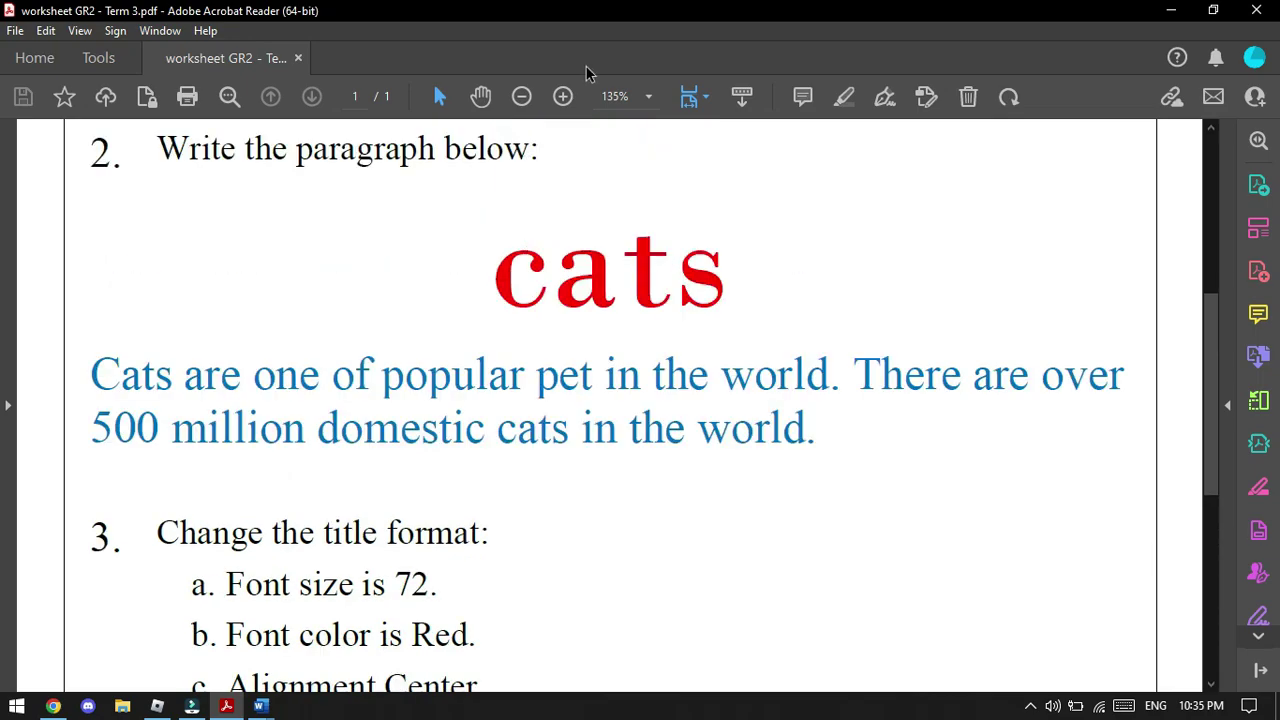
left_click(1171, 14)
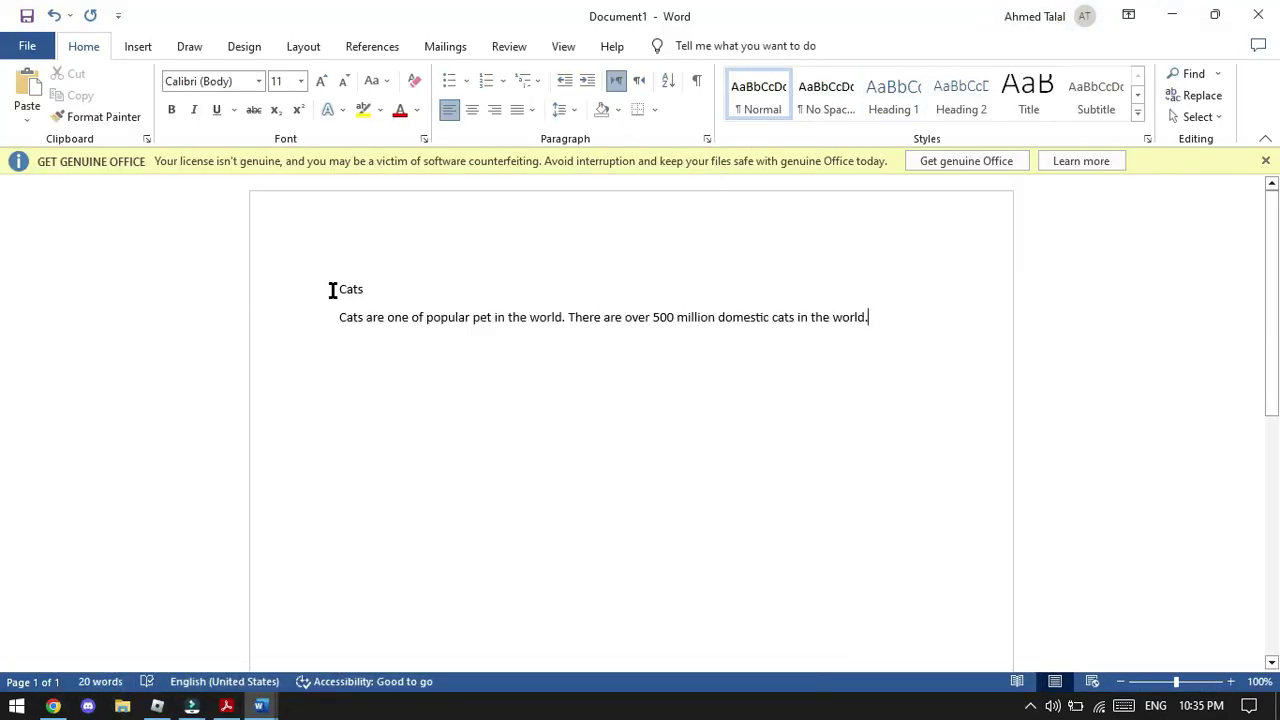
double_click(336, 290)
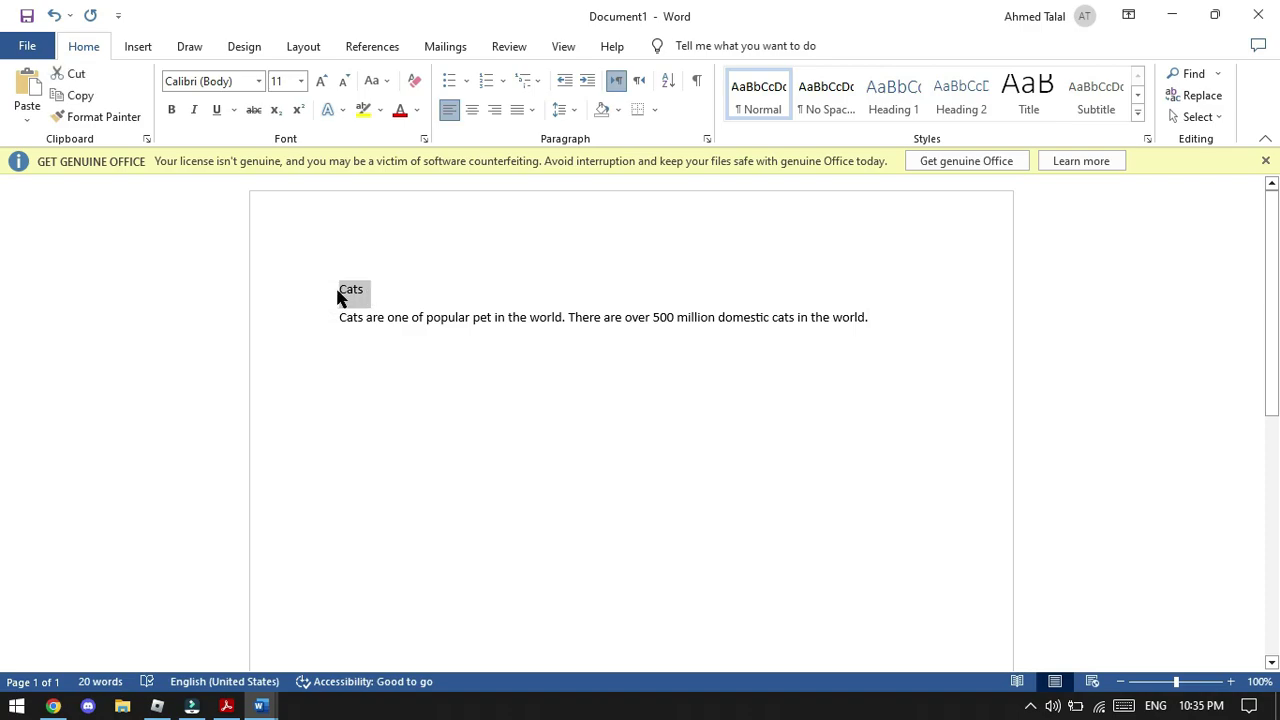
left_click(337, 291)
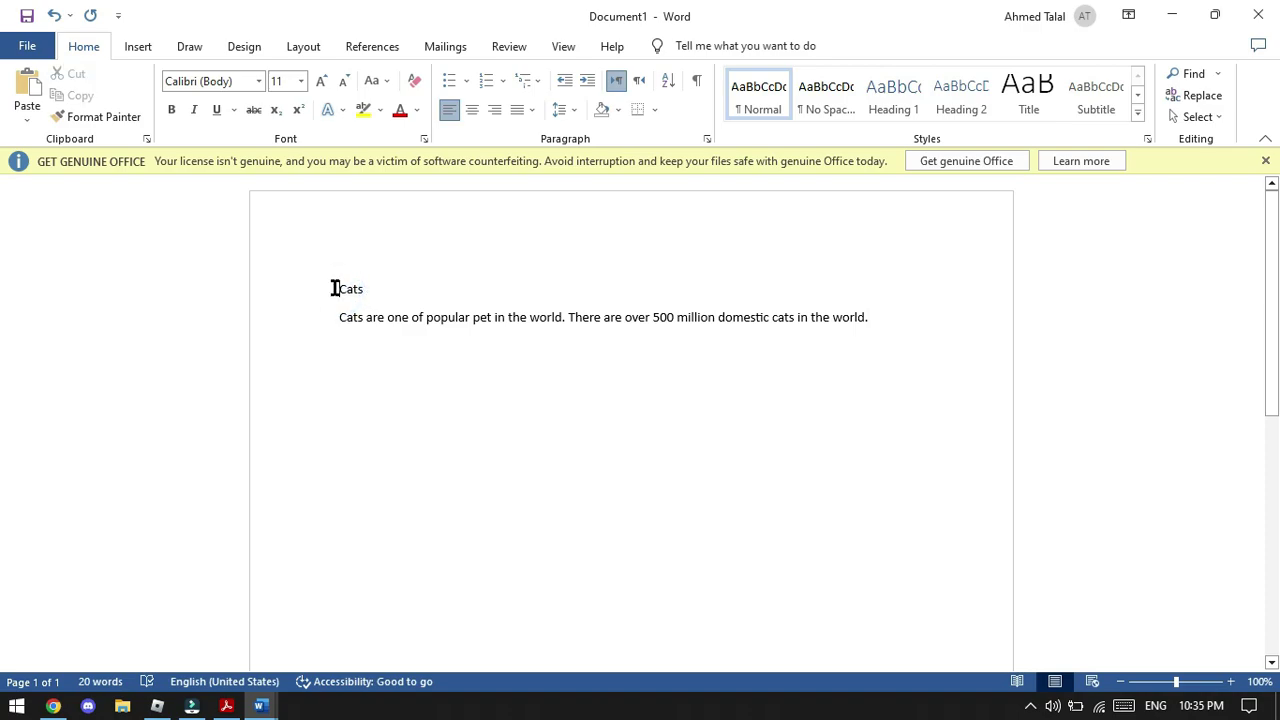
left_click_drag(334, 288, 362, 289)
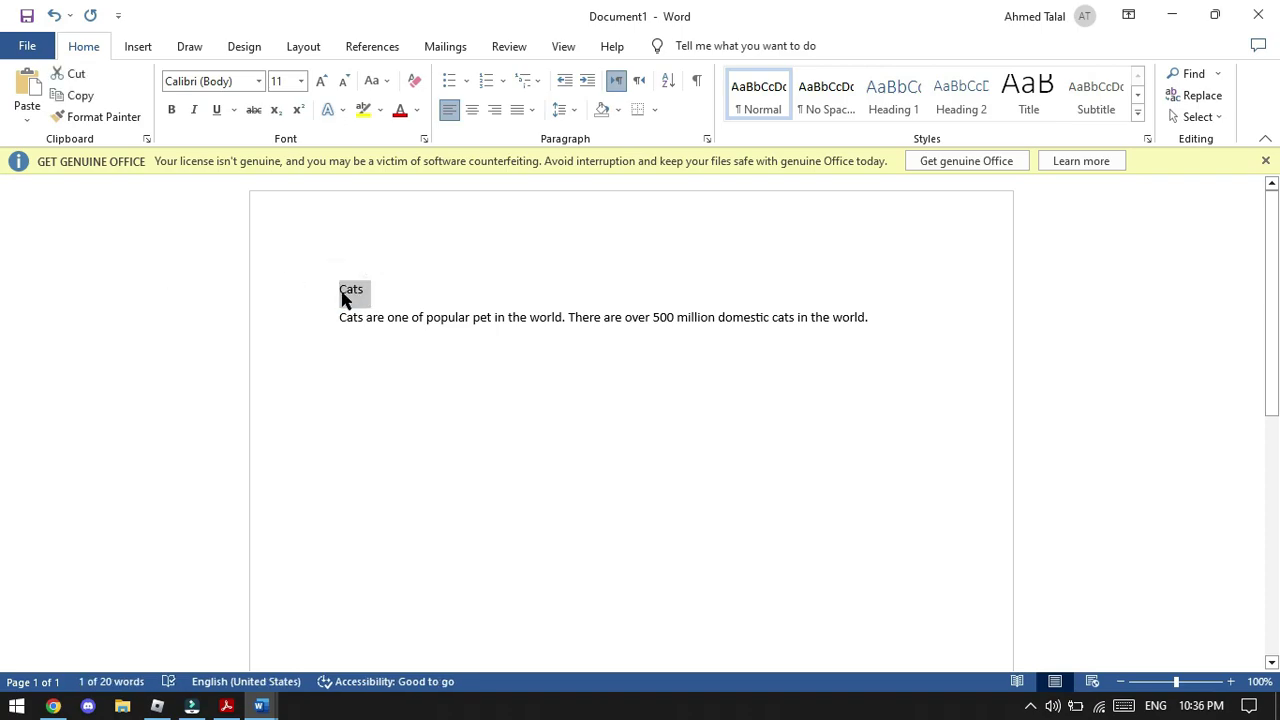
left_click(342, 292)
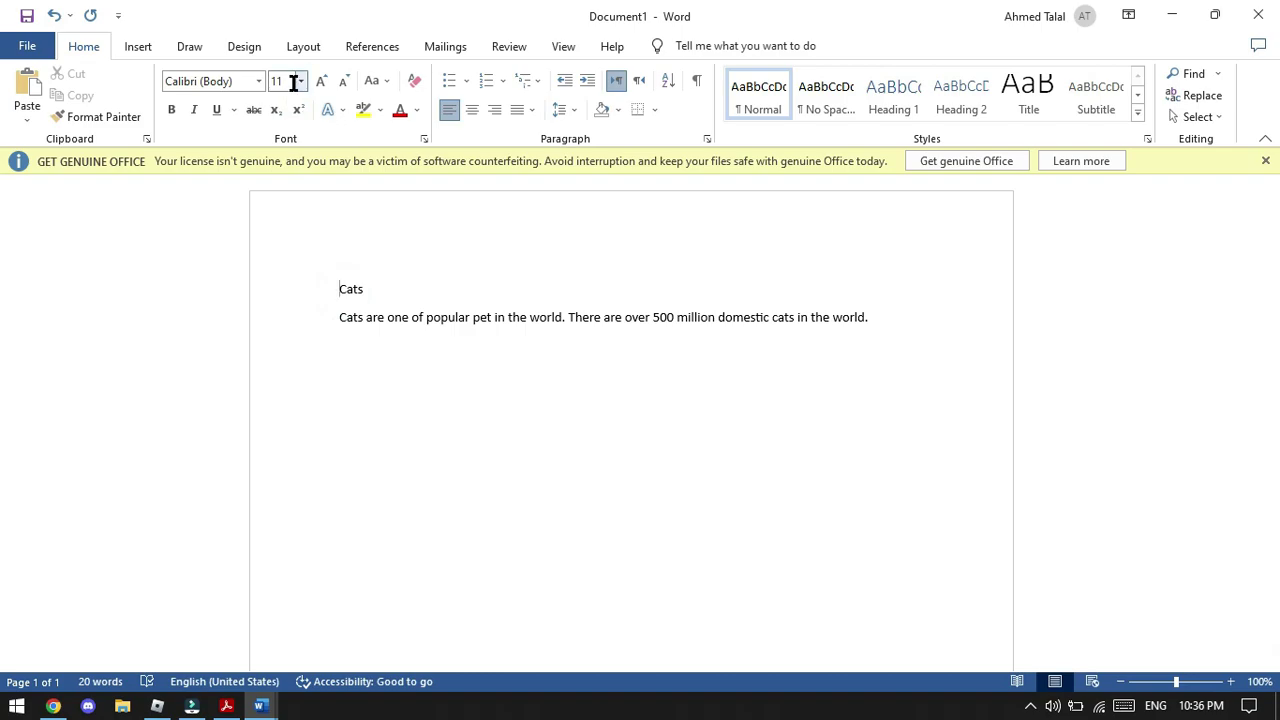
left_click(300, 81)
left_click(271, 302)
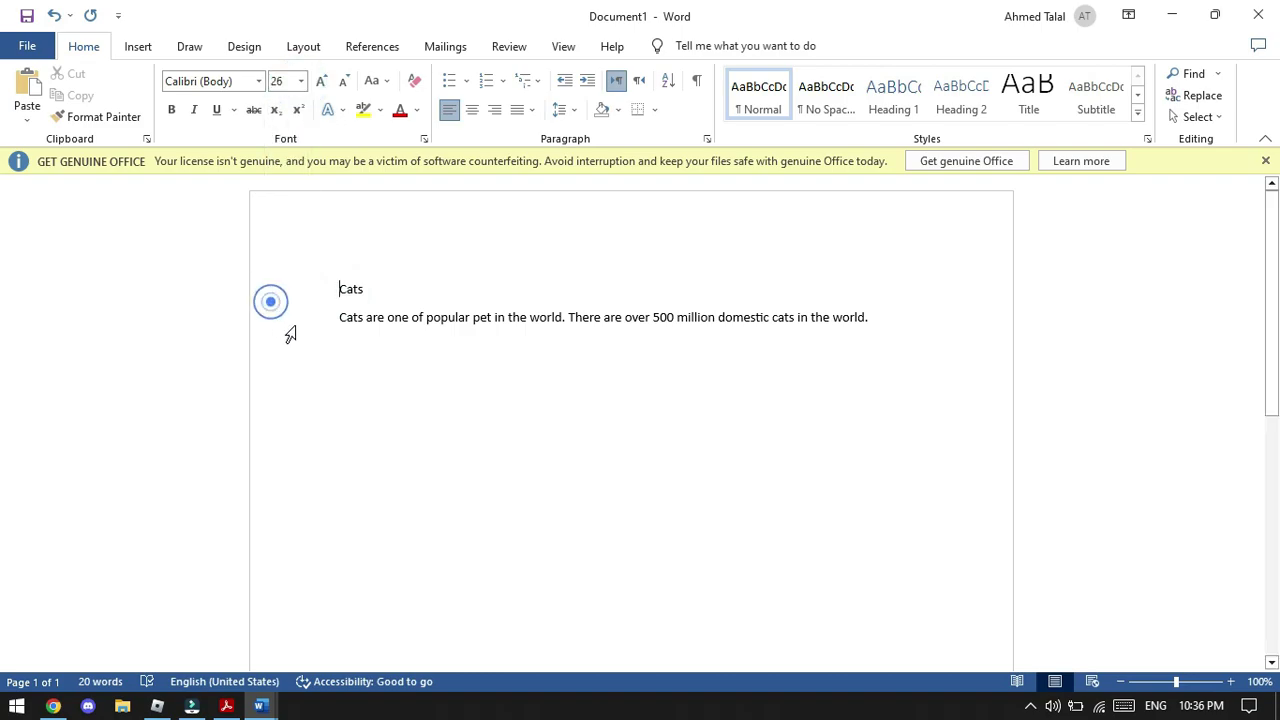
left_click(321, 81)
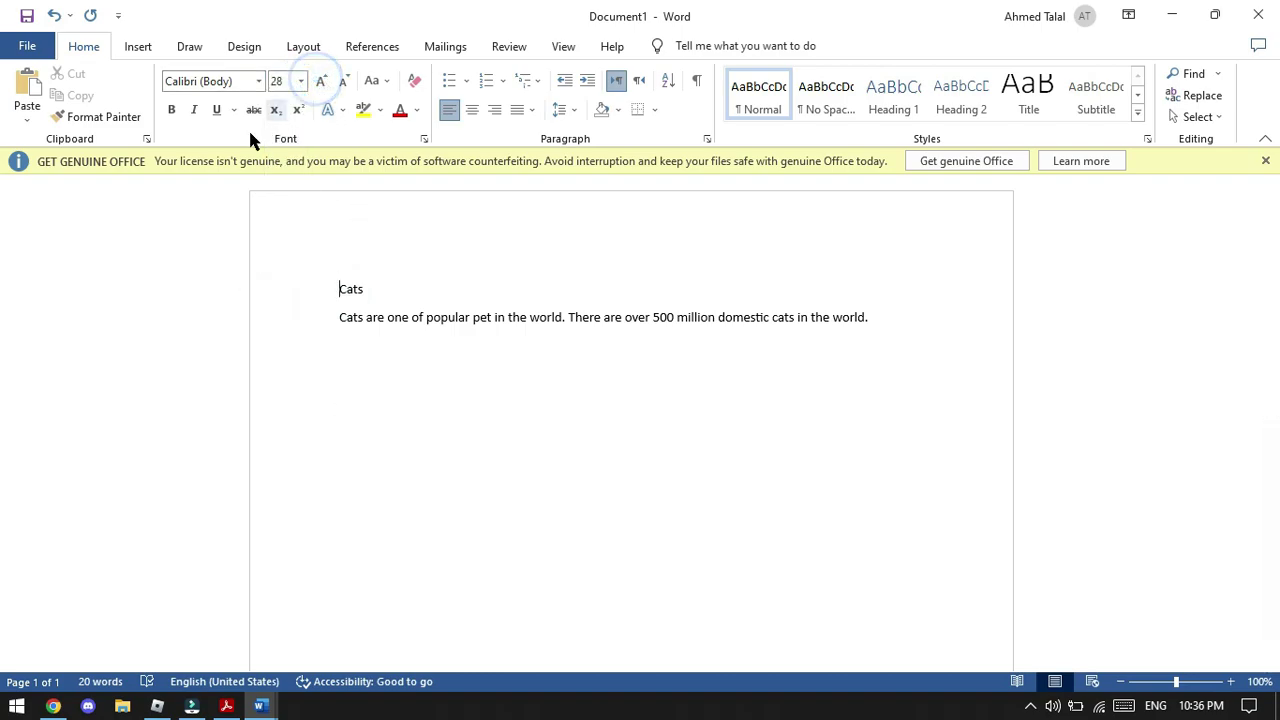
- Set the font size of the "Cats" title to 72
left_click_drag(340, 289, 364, 288)
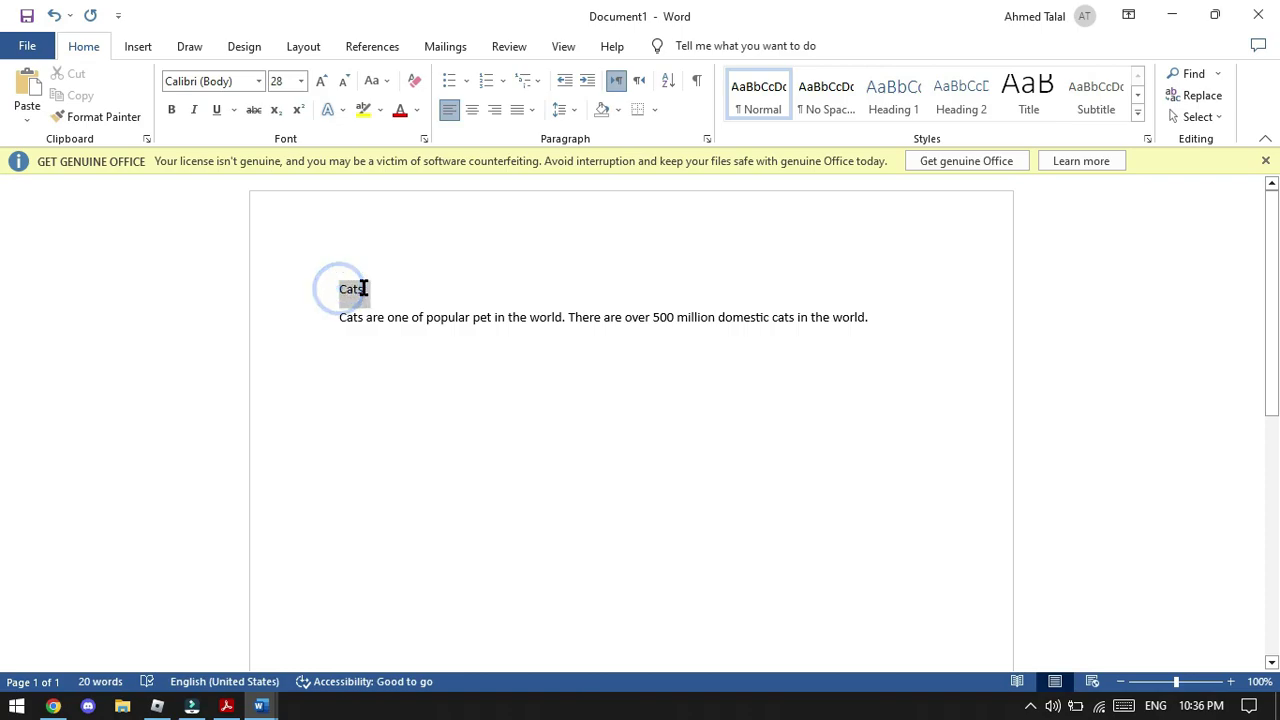
left_click(300, 81)
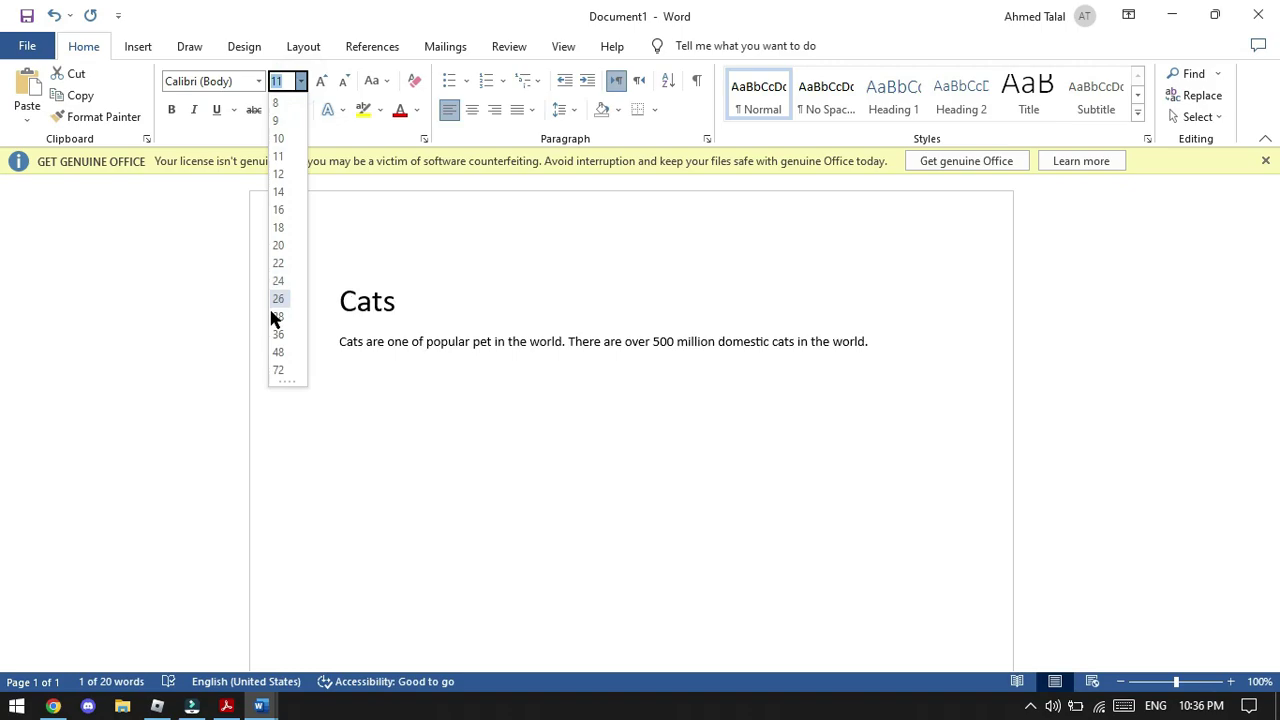
left_click(280, 372)
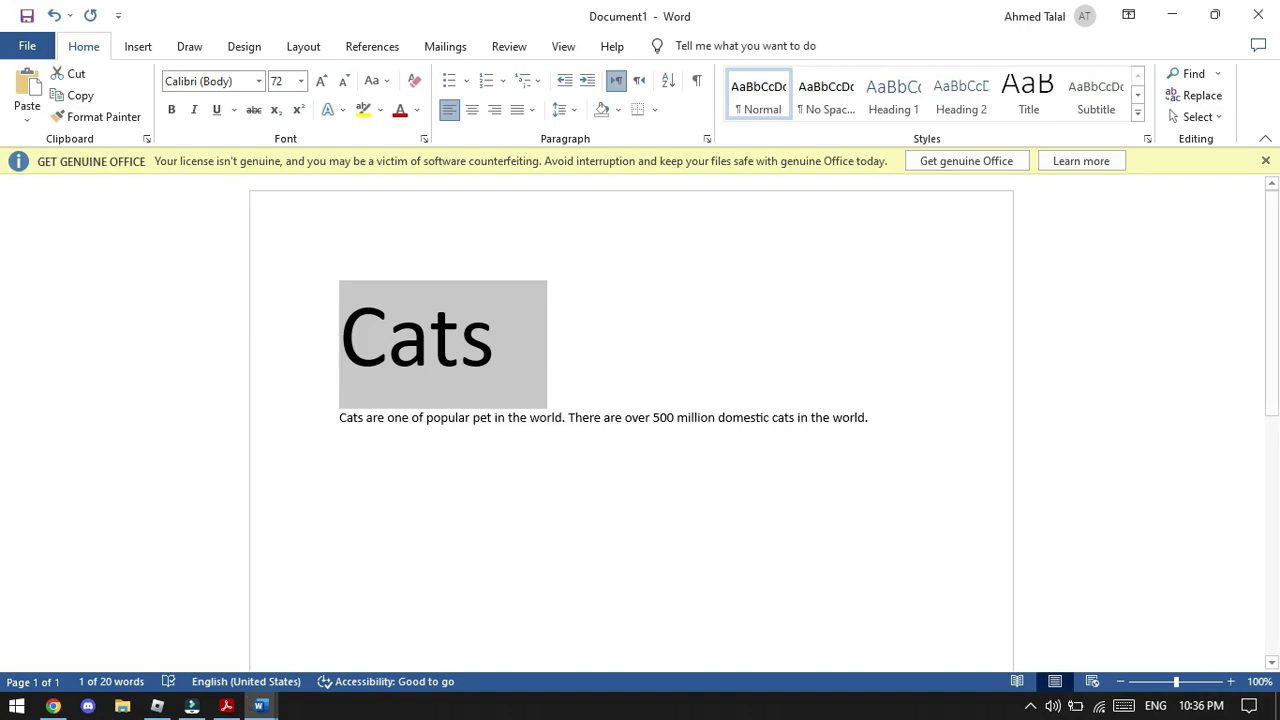
- Check the worksheet's title format, then color the "Cats" title red and center it
left_click(260, 706)
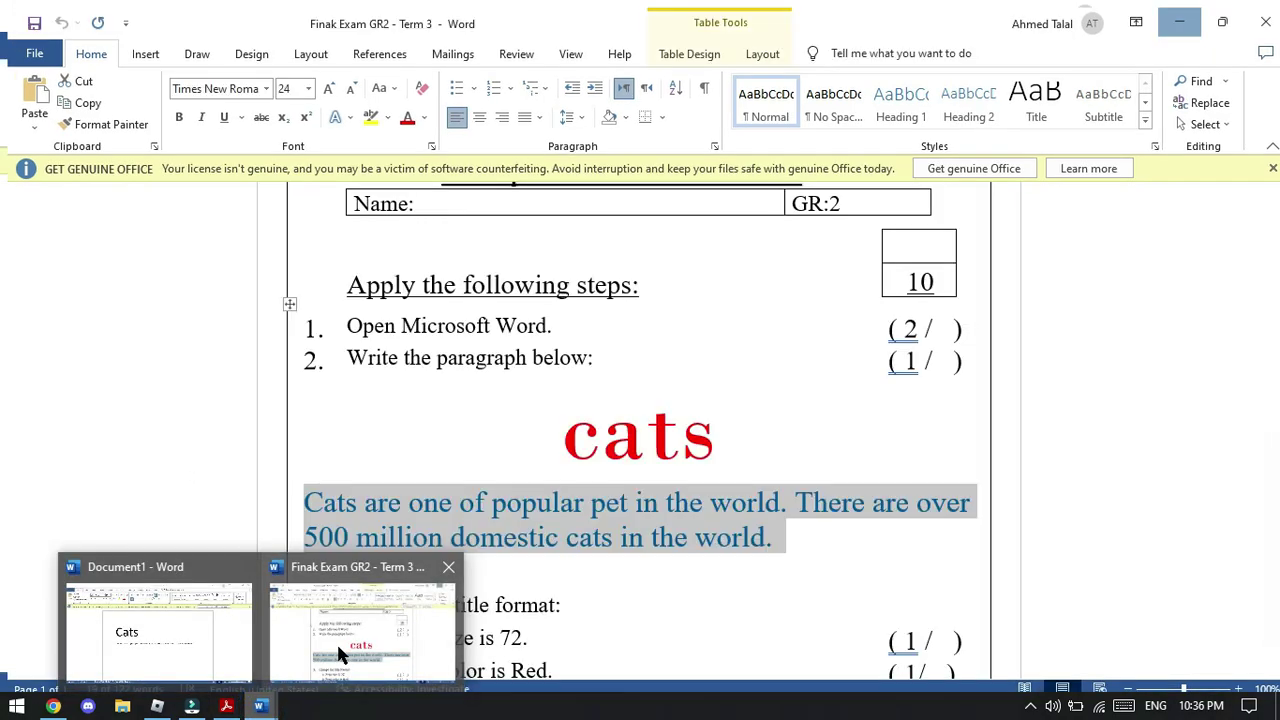
left_click(226, 706)
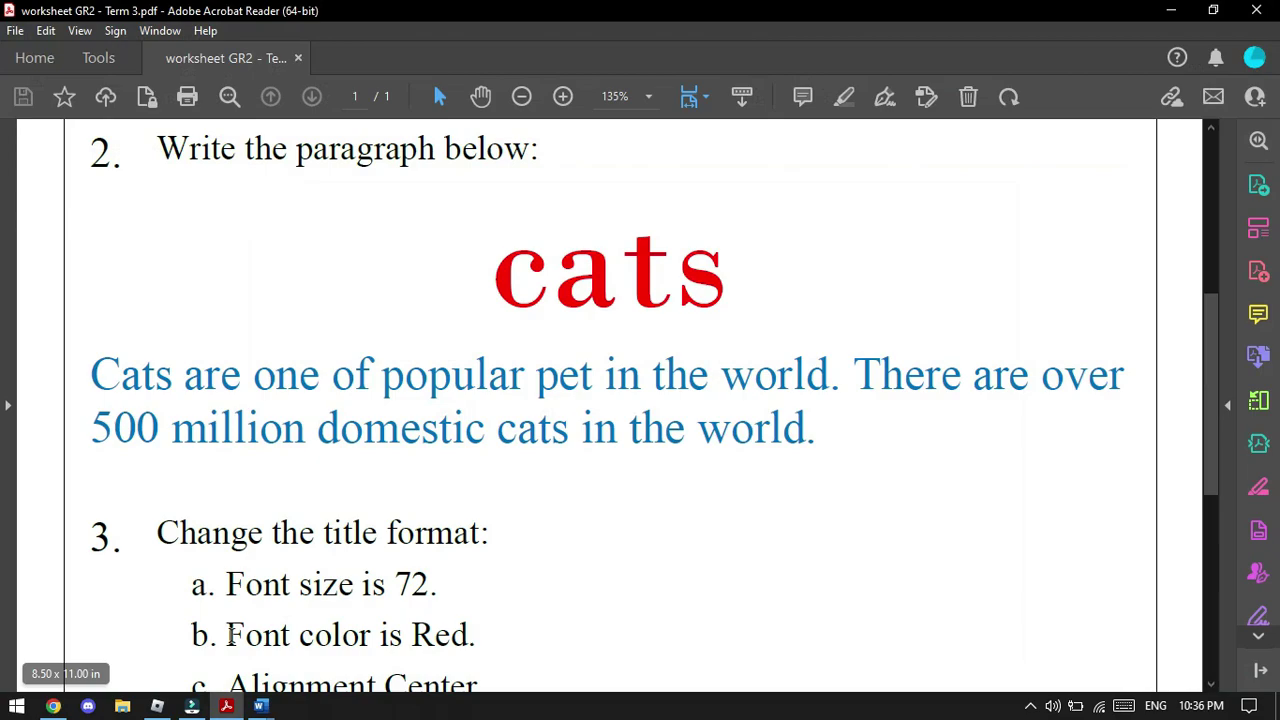
left_click(1171, 10)
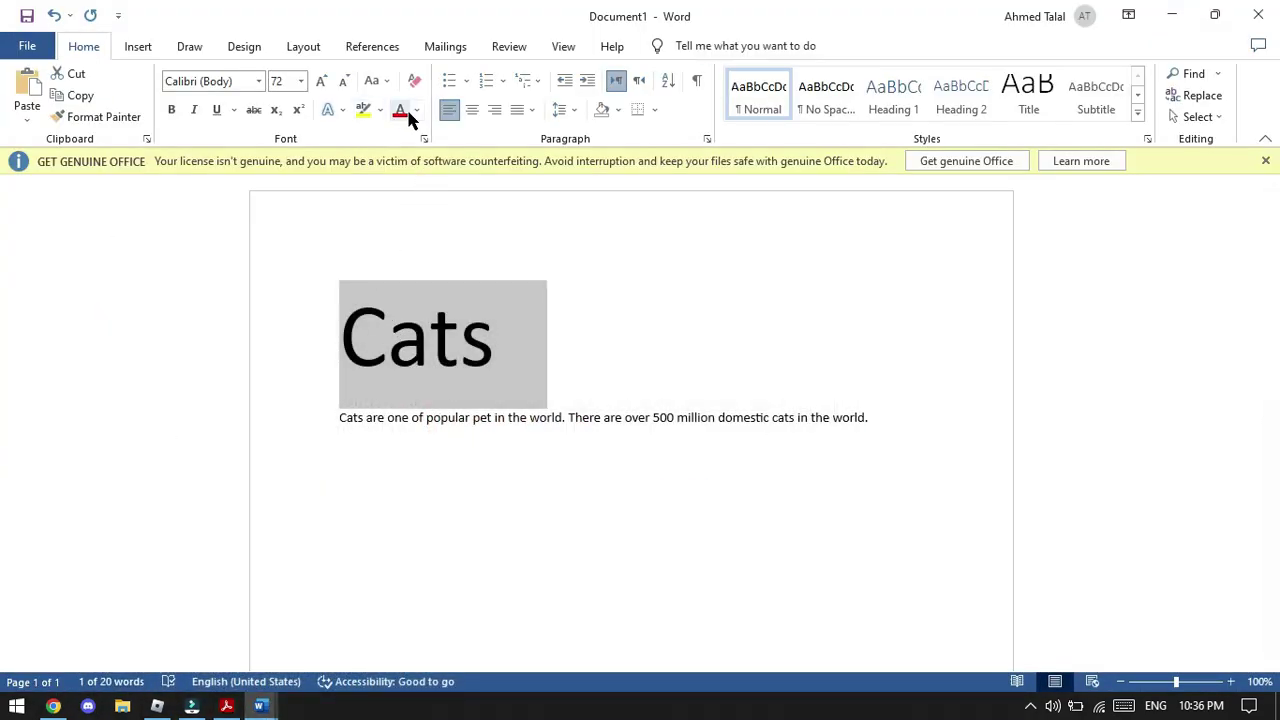
left_click(400, 112)
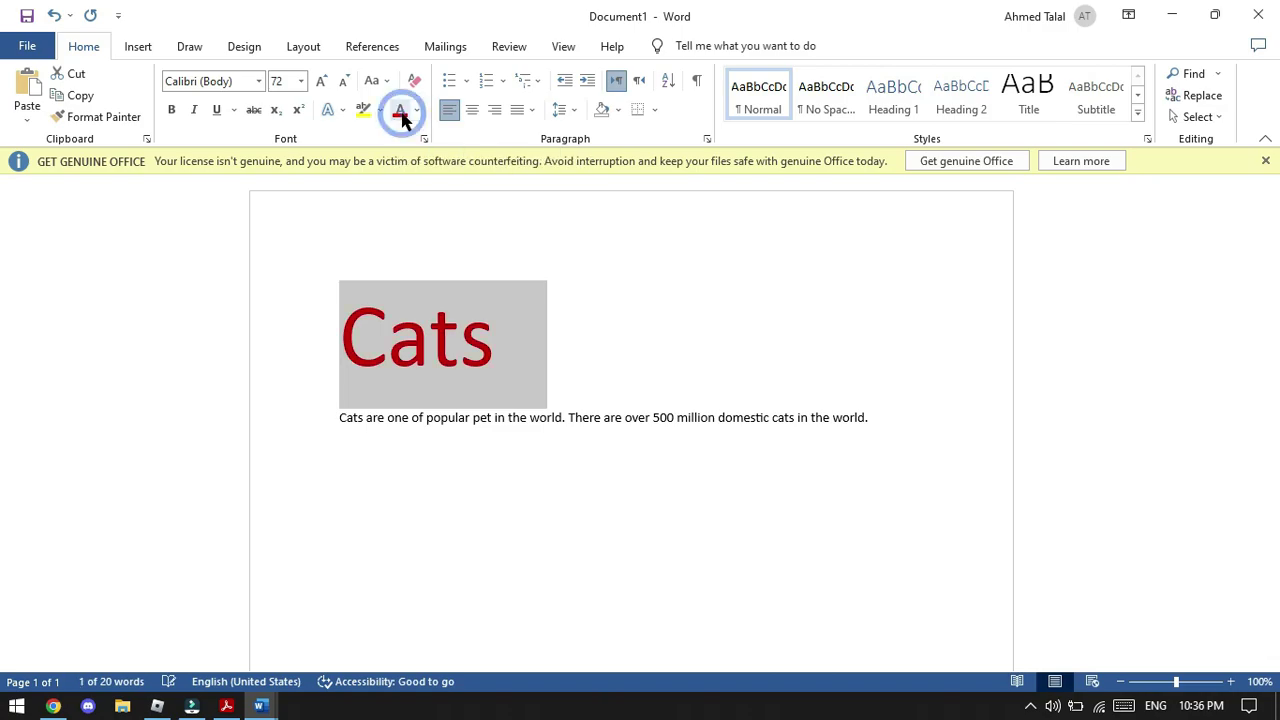
left_click(472, 110)
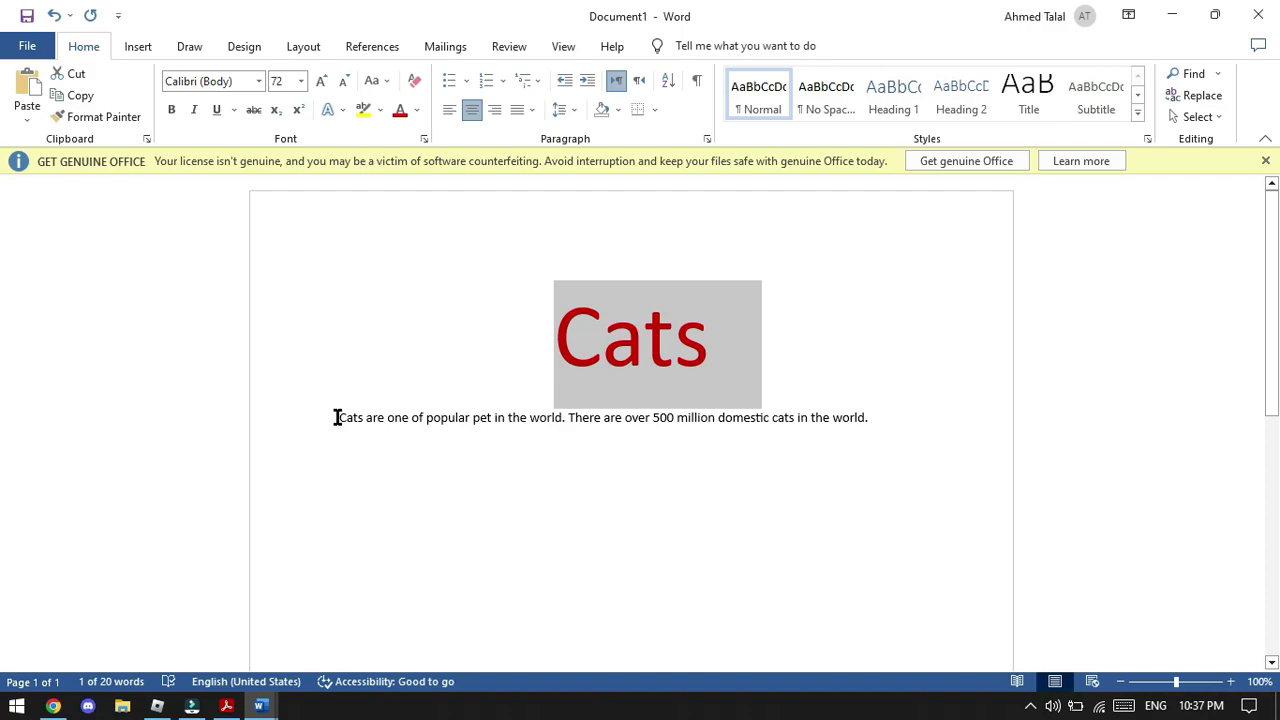
- Select the paragraph below the title, read the paragraph format instructions in the PDF worksheet, and return to the Word document
left_click_drag(337, 417, 308, 706)
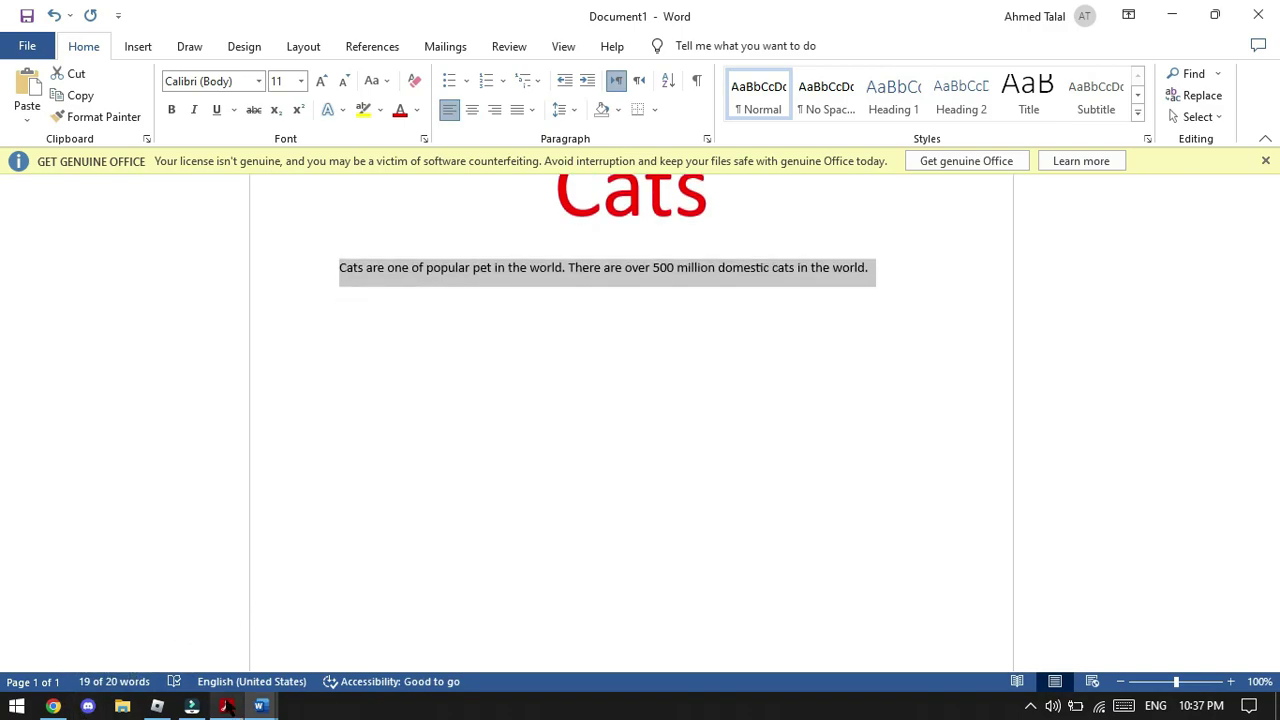
left_click(226, 706)
scroll(290, 560, "down", 3)
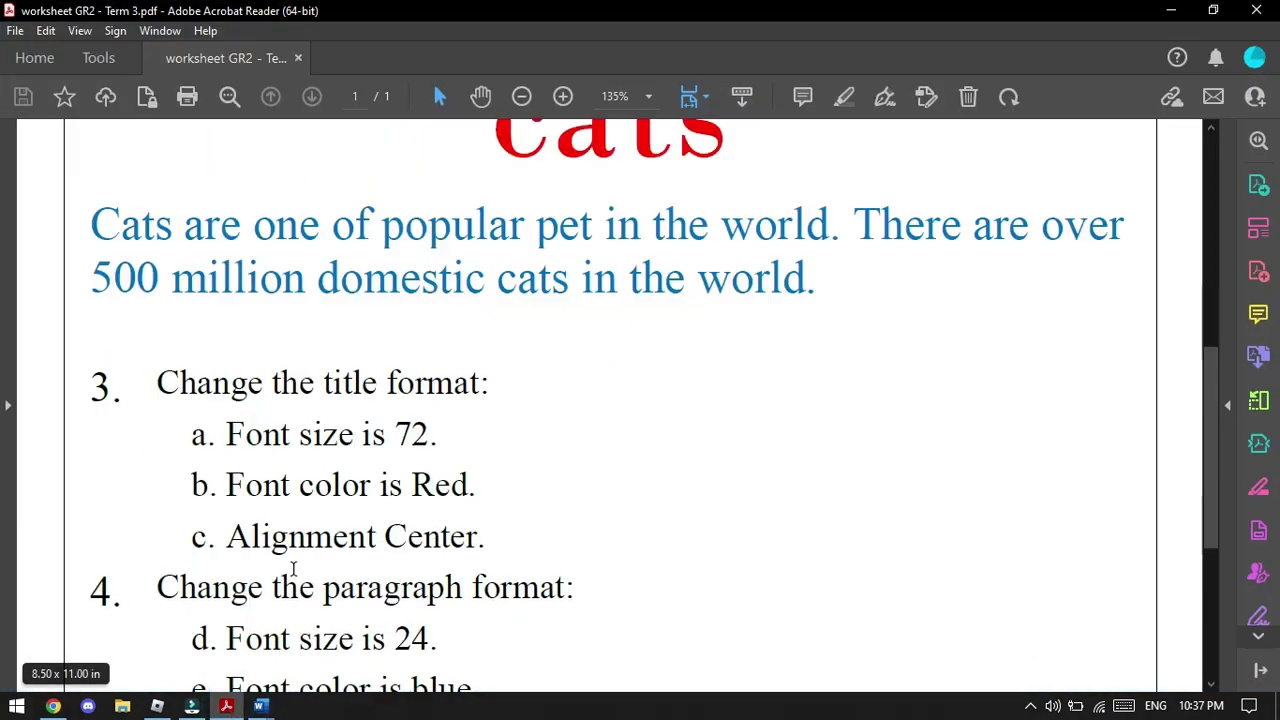
scroll(281, 554, "down", 3)
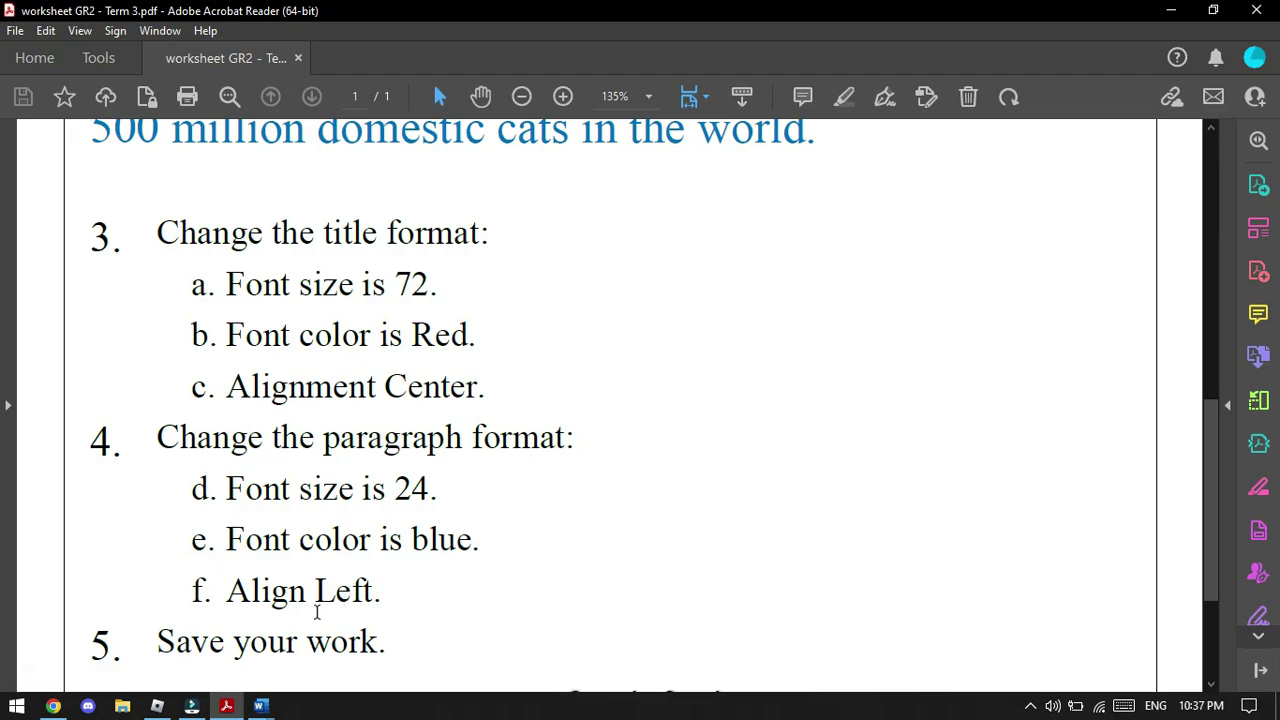
left_click(226, 705)
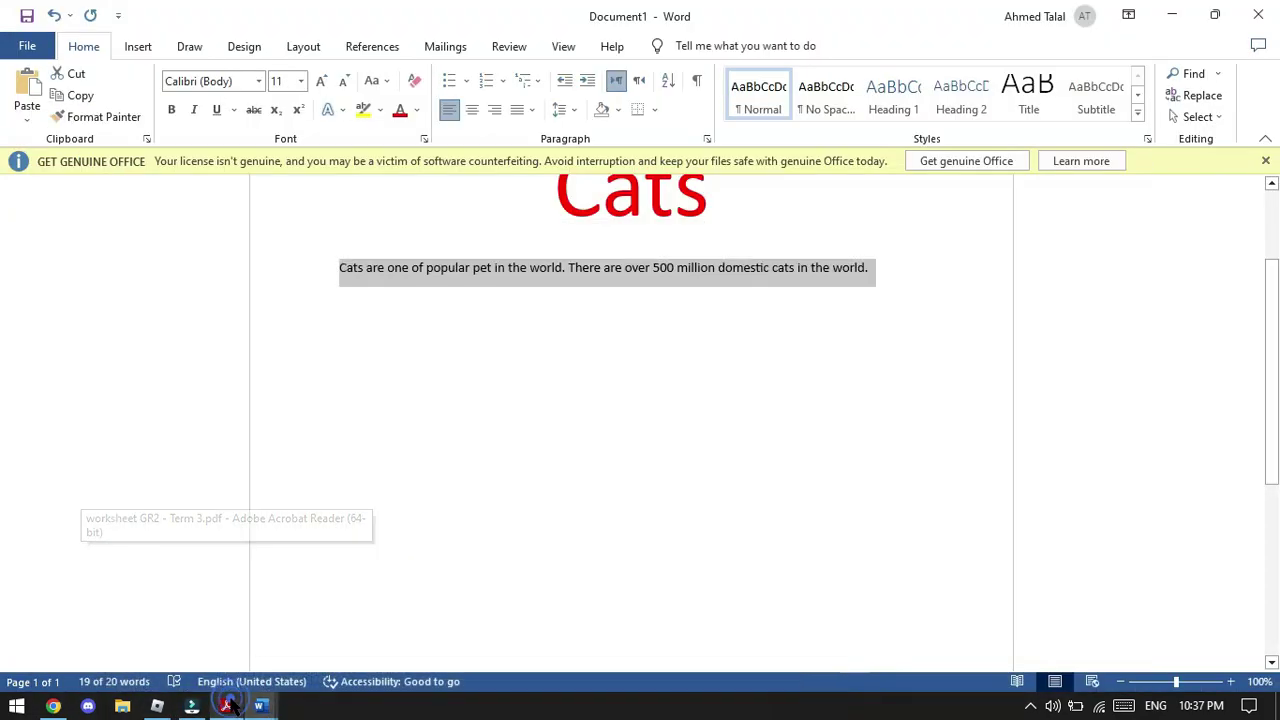
- Set the selected paragraph's font size to 24 and its font color to the standard blue
left_click(300, 82)
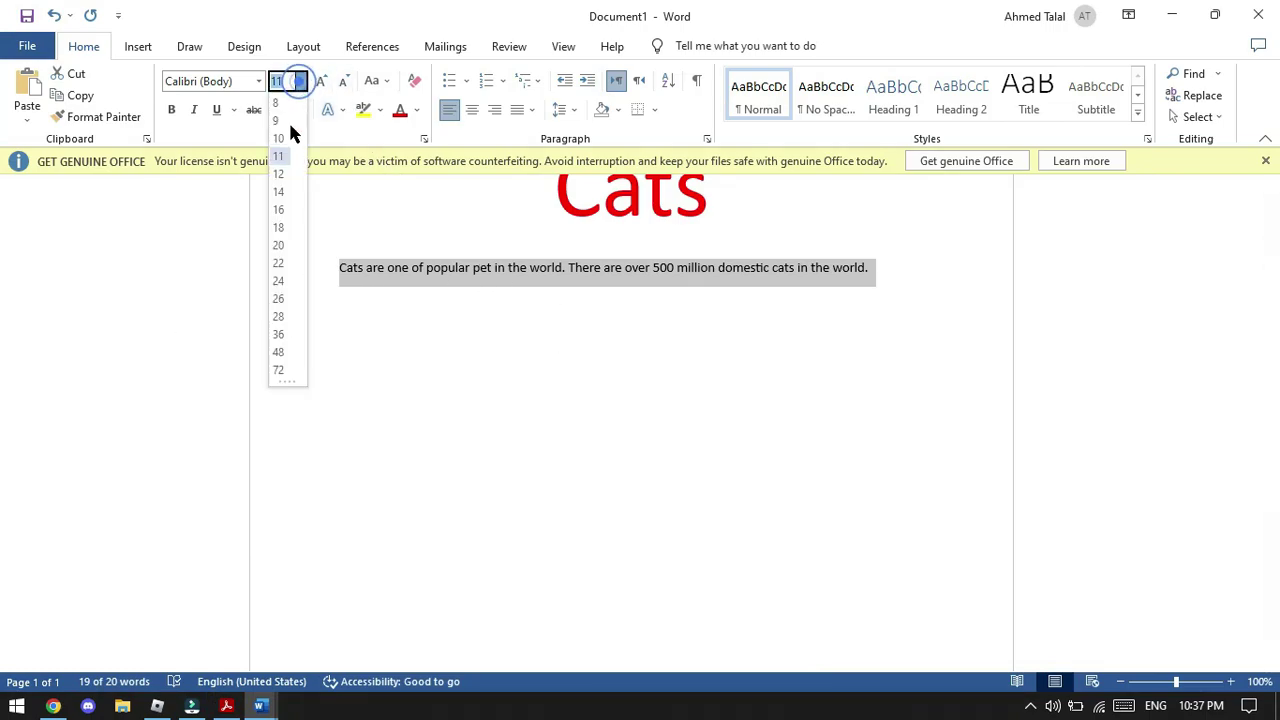
left_click(278, 283)
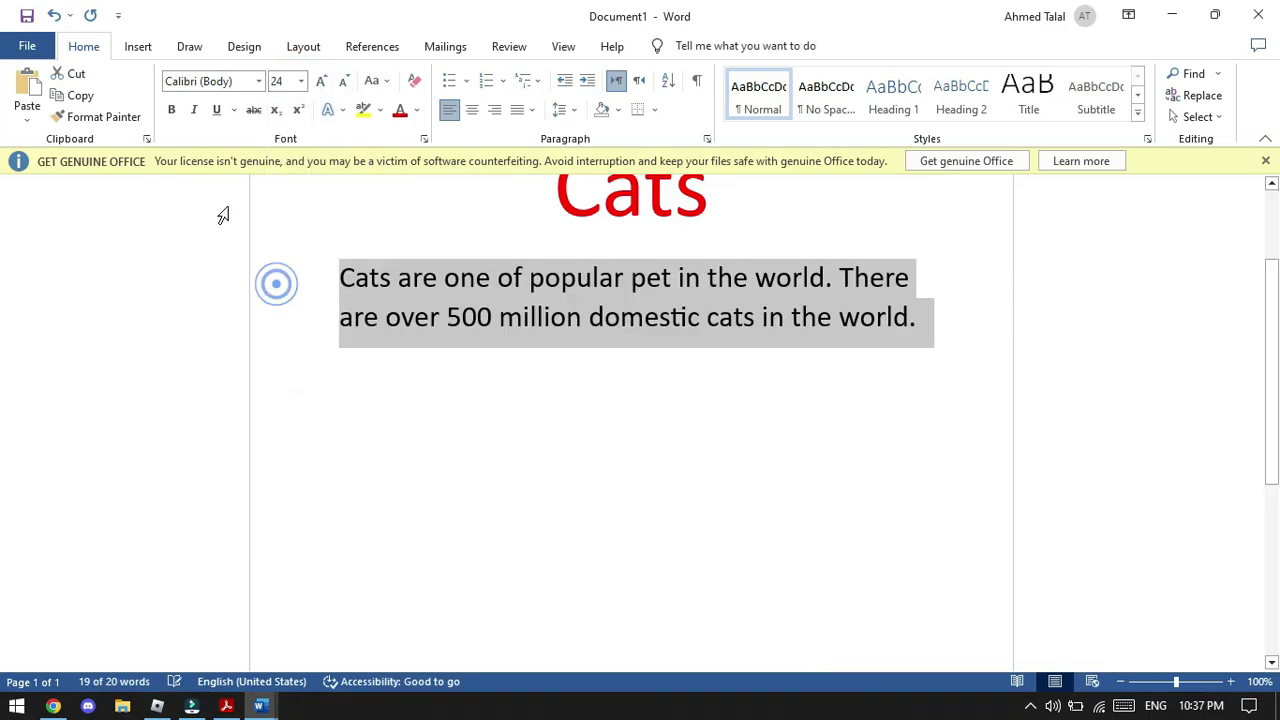
left_click(418, 112)
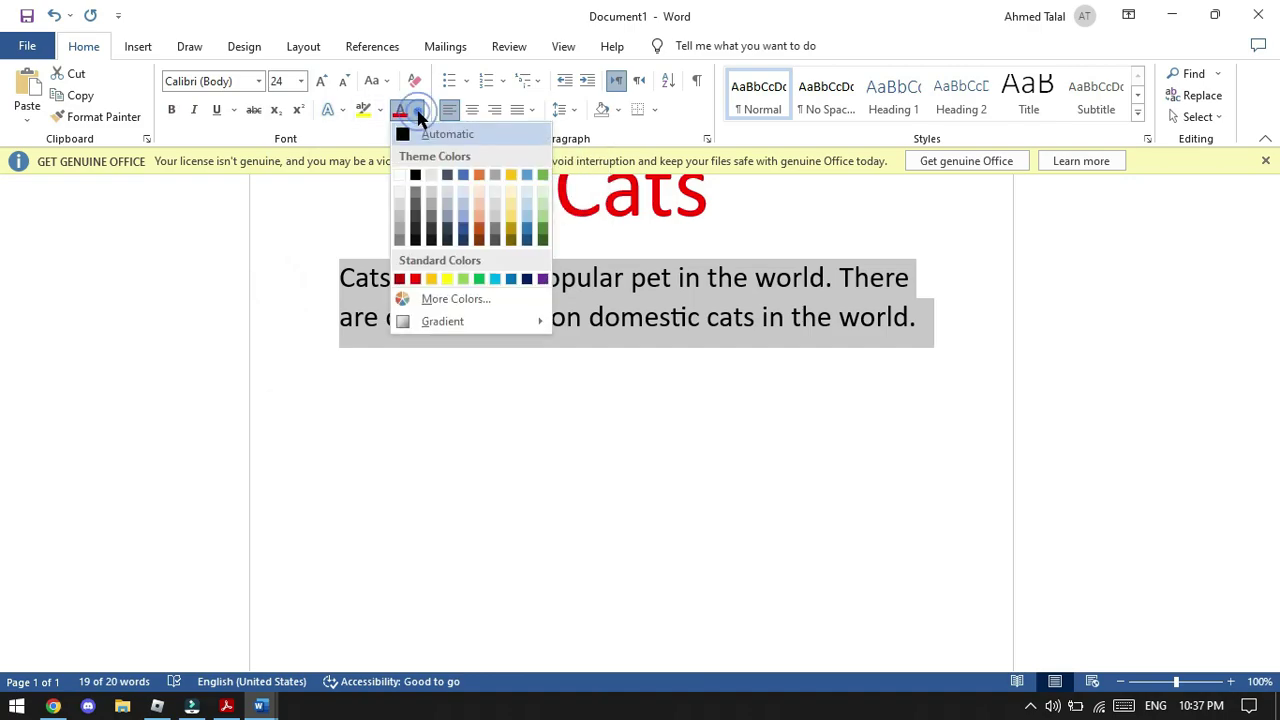
left_click(511, 279)
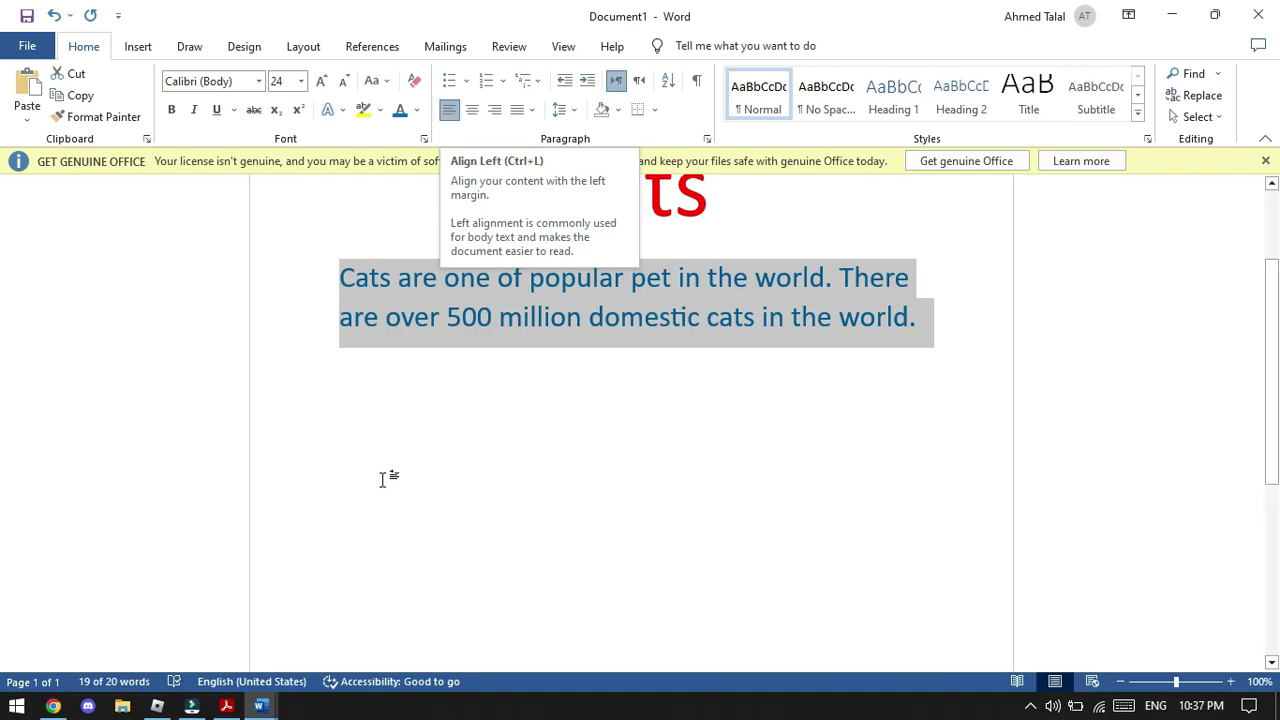
scroll(640, 443, "up", 3)
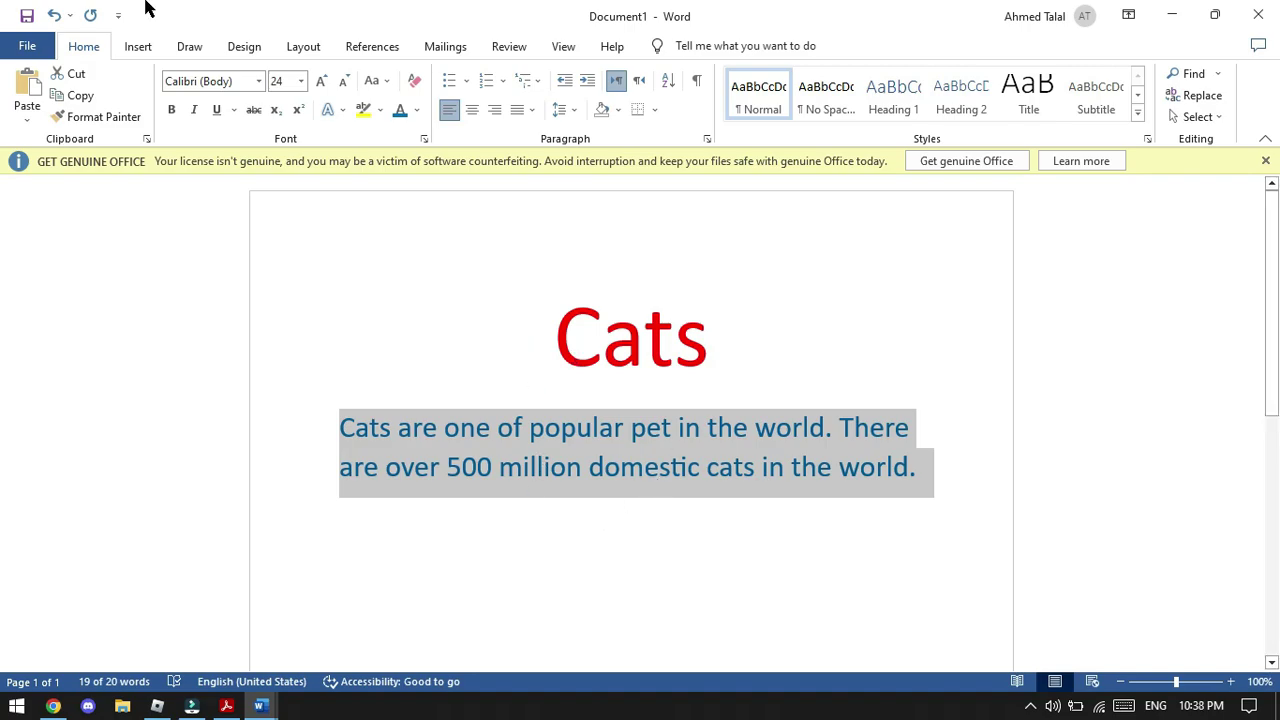
left_click(302, 82)
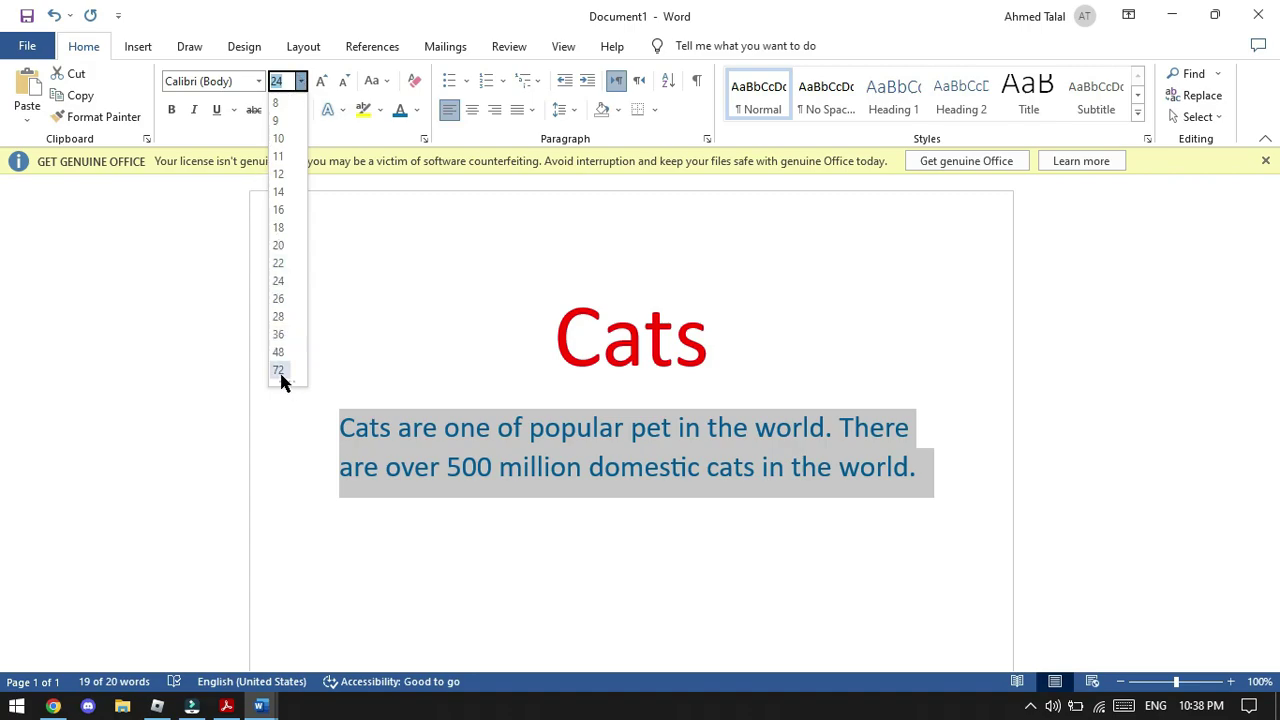
left_click(385, 279)
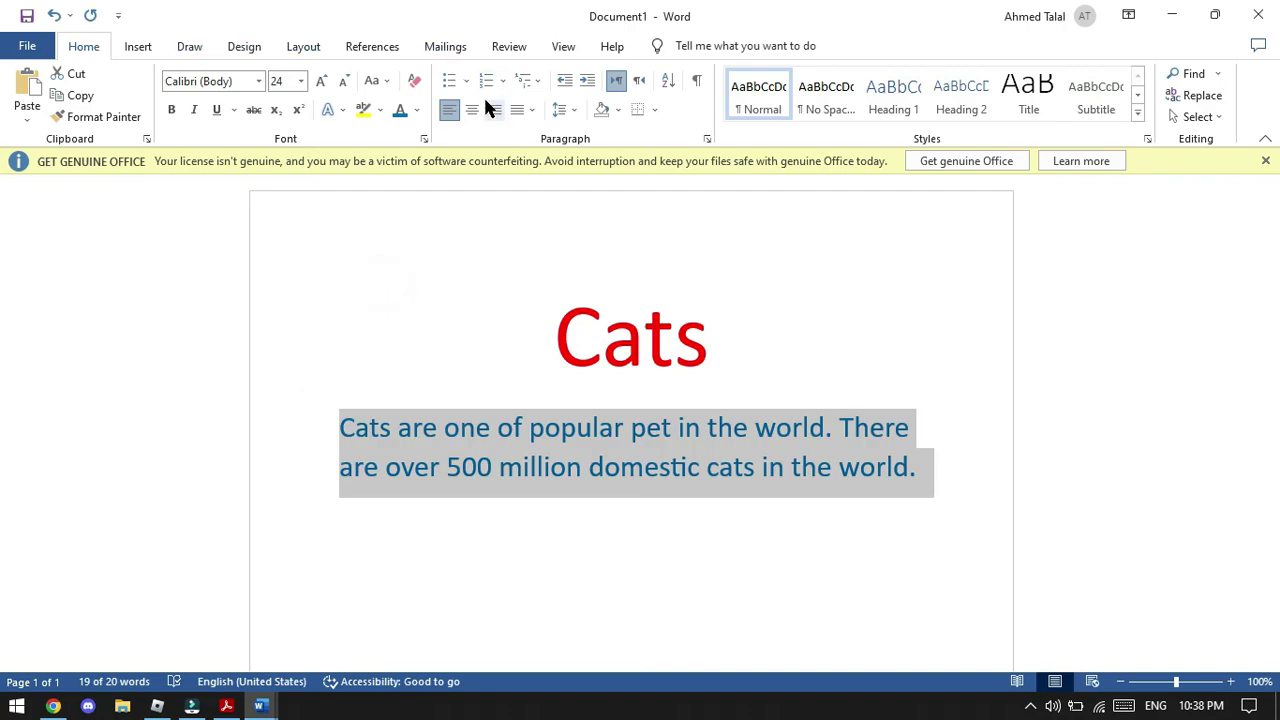
left_click(417, 110)
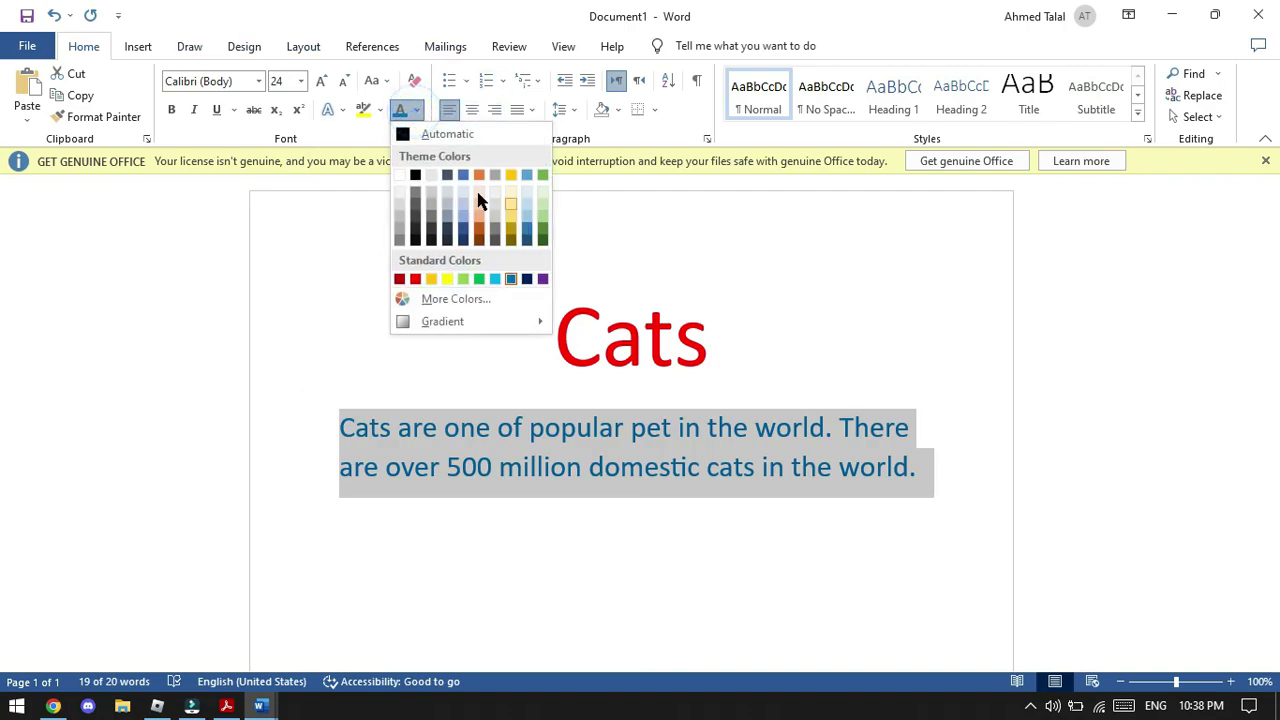
left_click(302, 216)
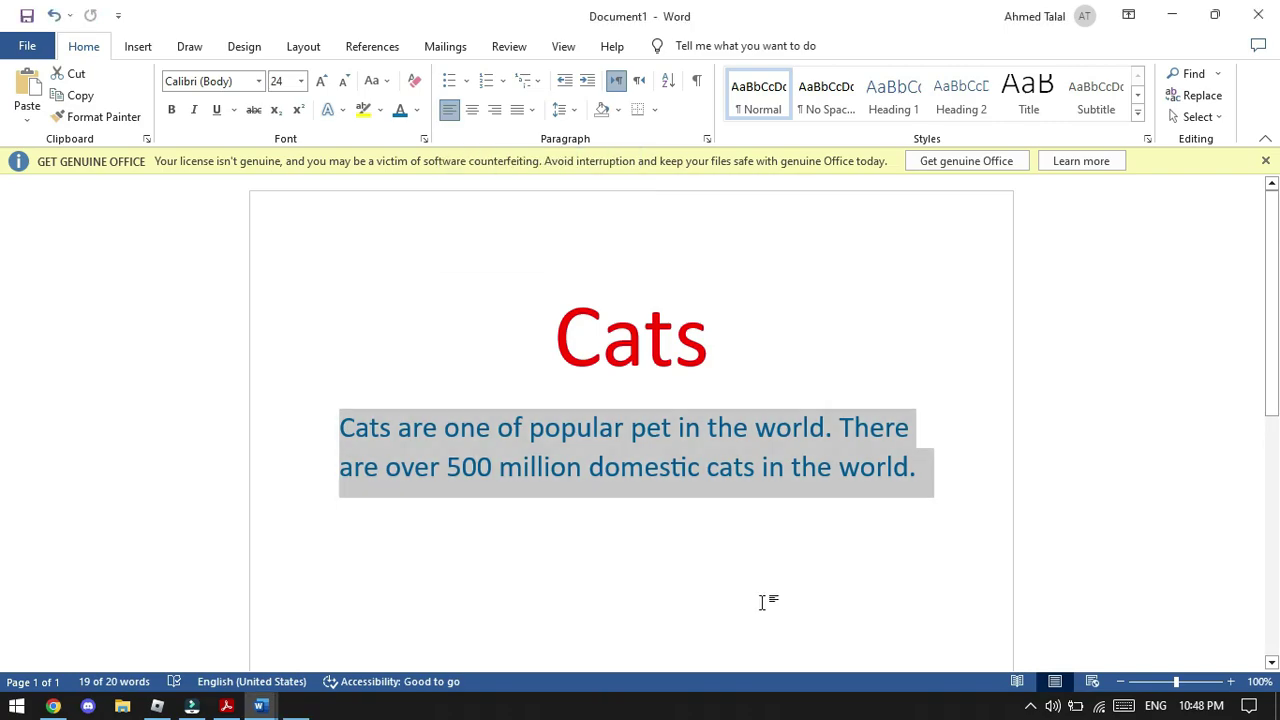
left_click(917, 474)
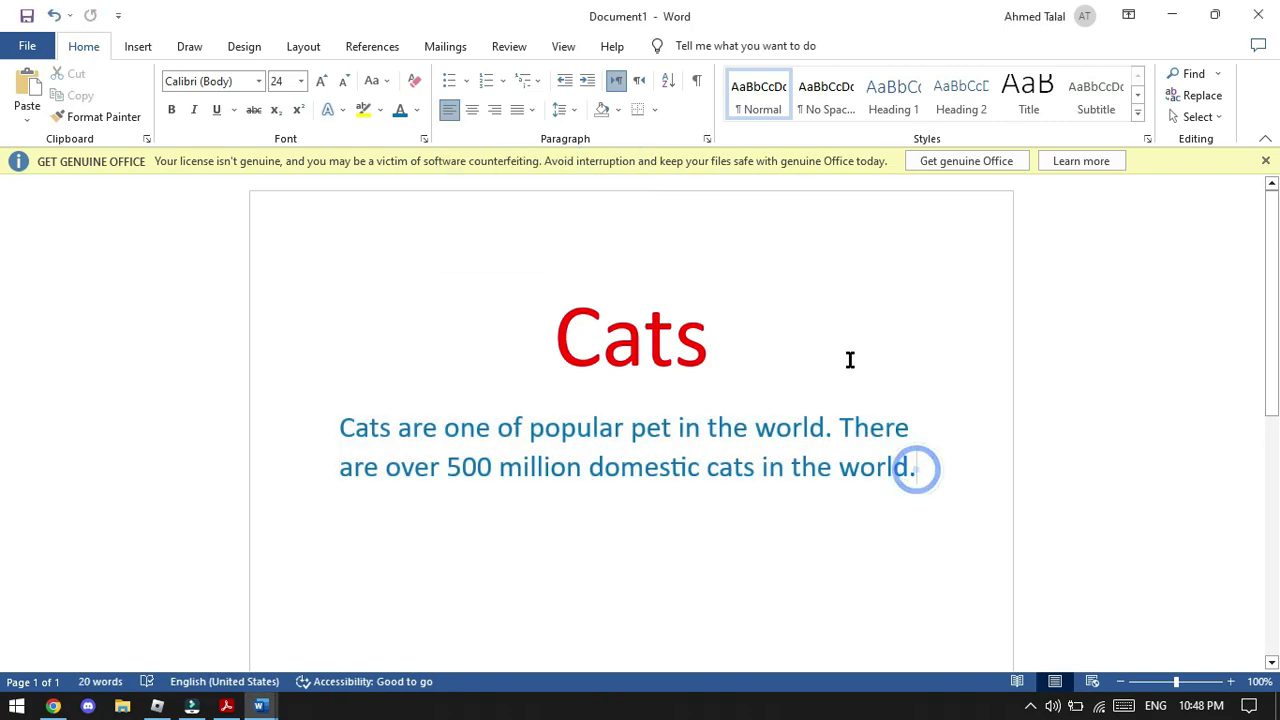